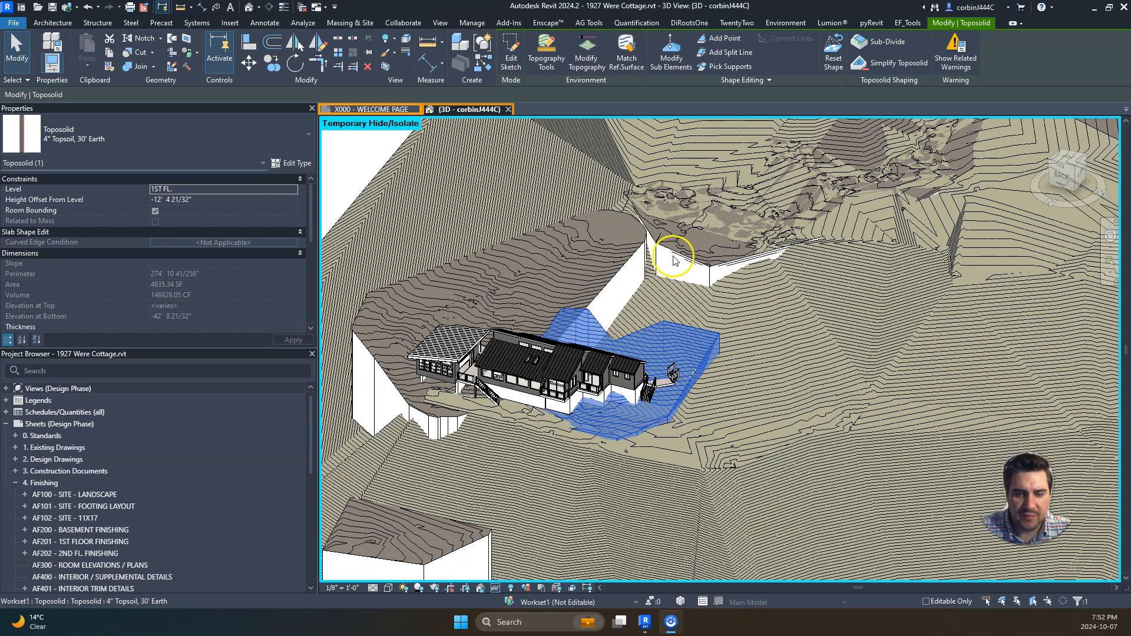
Reset the temporary hide/isolate in the 3D view and temporarily hide the Were Topo 2024_09518.rcp point cloud.
left_click(504, 579)
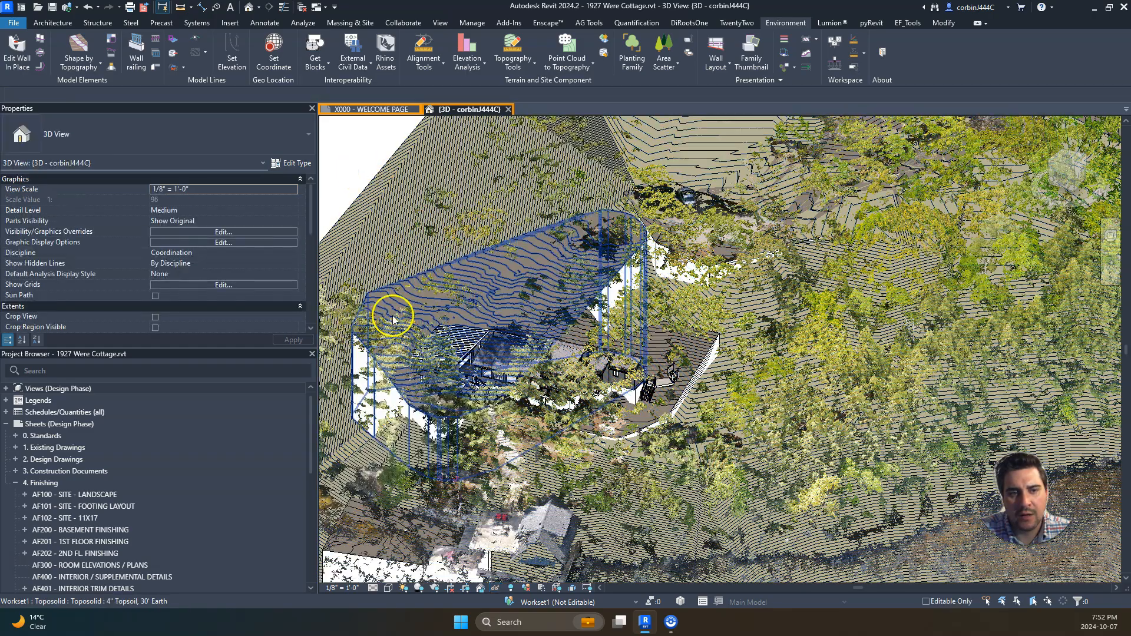
scroll(393, 320, "down", 4)
middle_click_drag(393, 320, 585, 316)
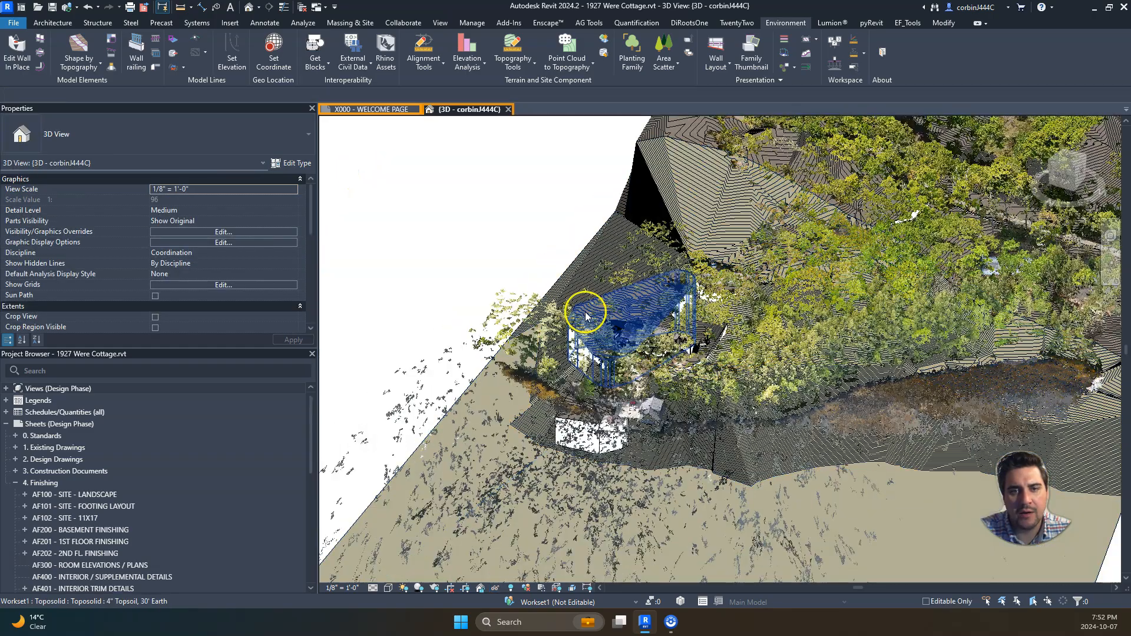
left_click(509, 308)
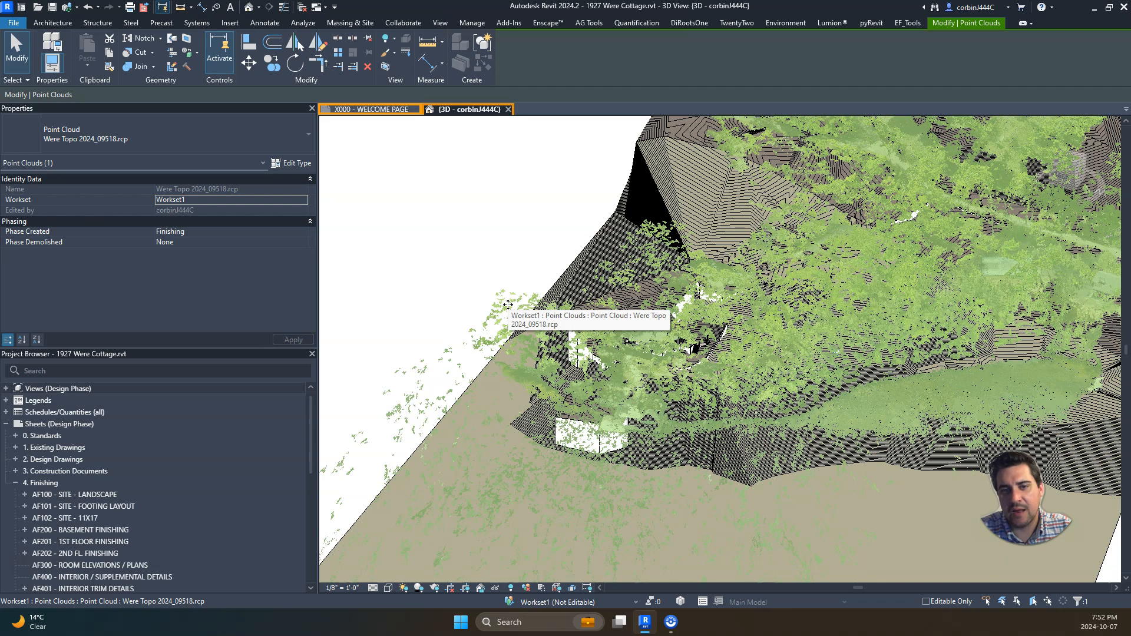
key("h")
key("h")
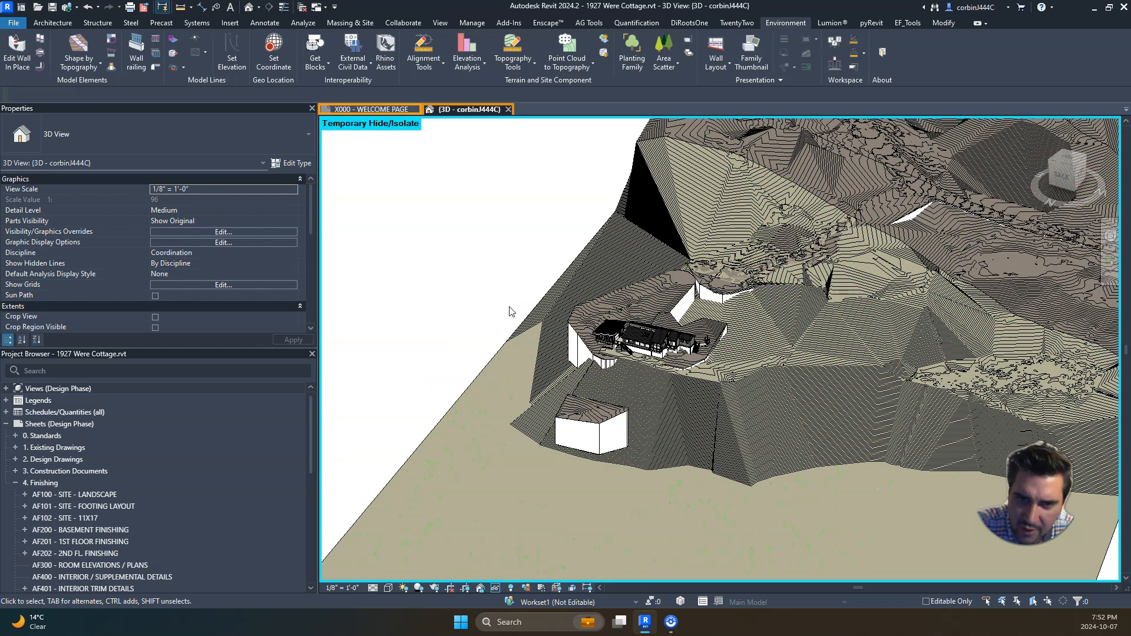
scroll(717, 328, "up", 5)
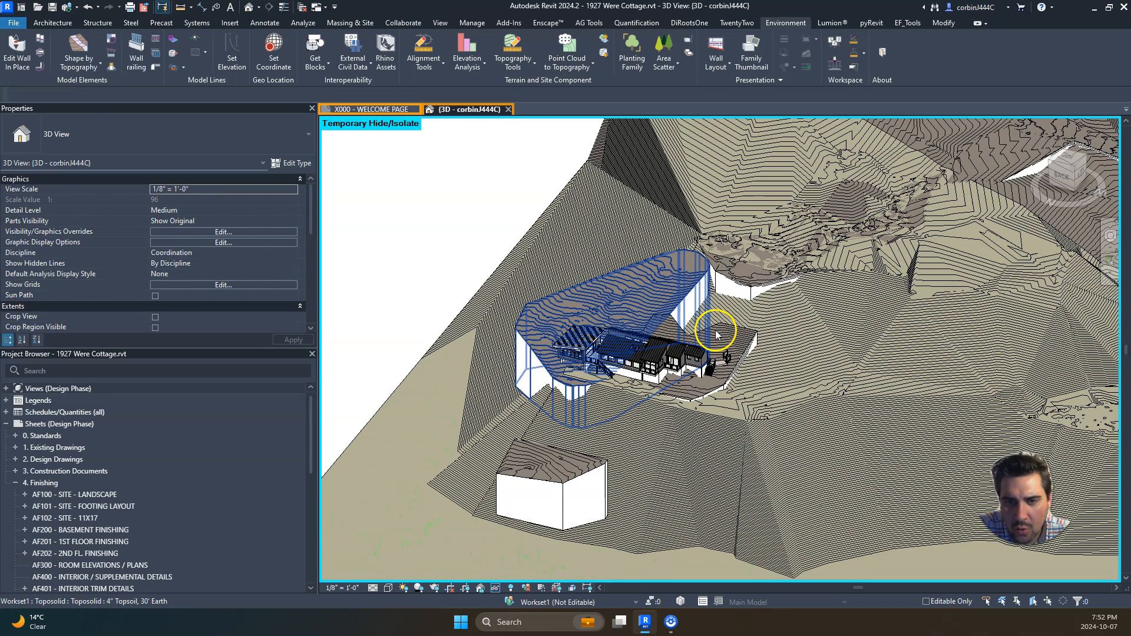
Select the topsoil toposolid that surrounds the end of the house with the outdoor stairs.
scroll(734, 332, "down", 4)
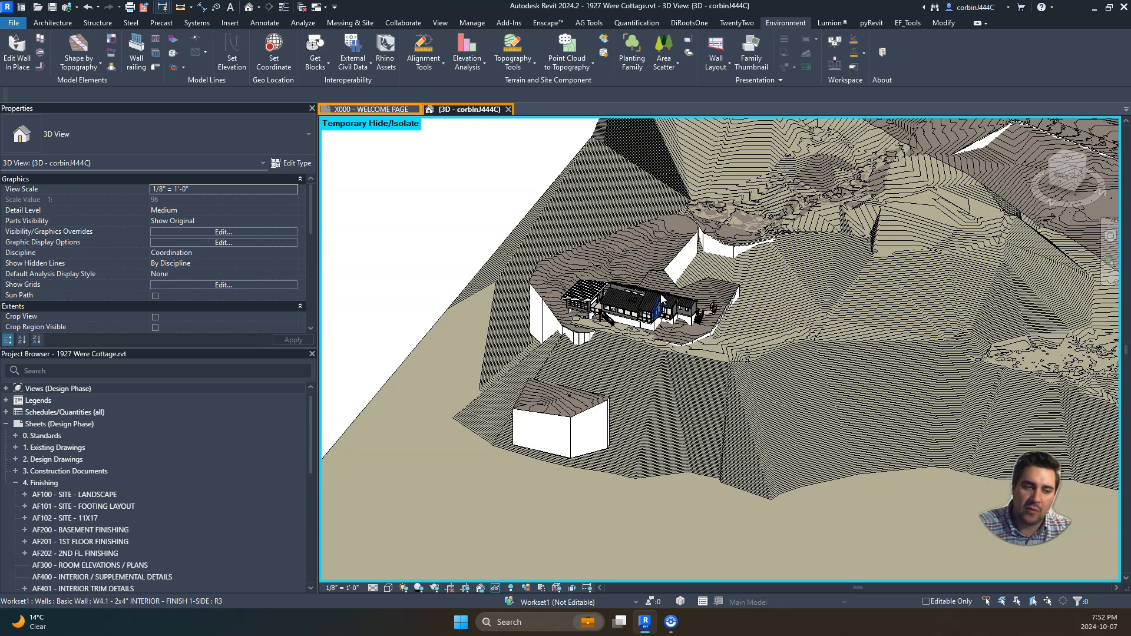
left_click(544, 295)
middle_click_drag(545, 294, 627, 288, "shift")
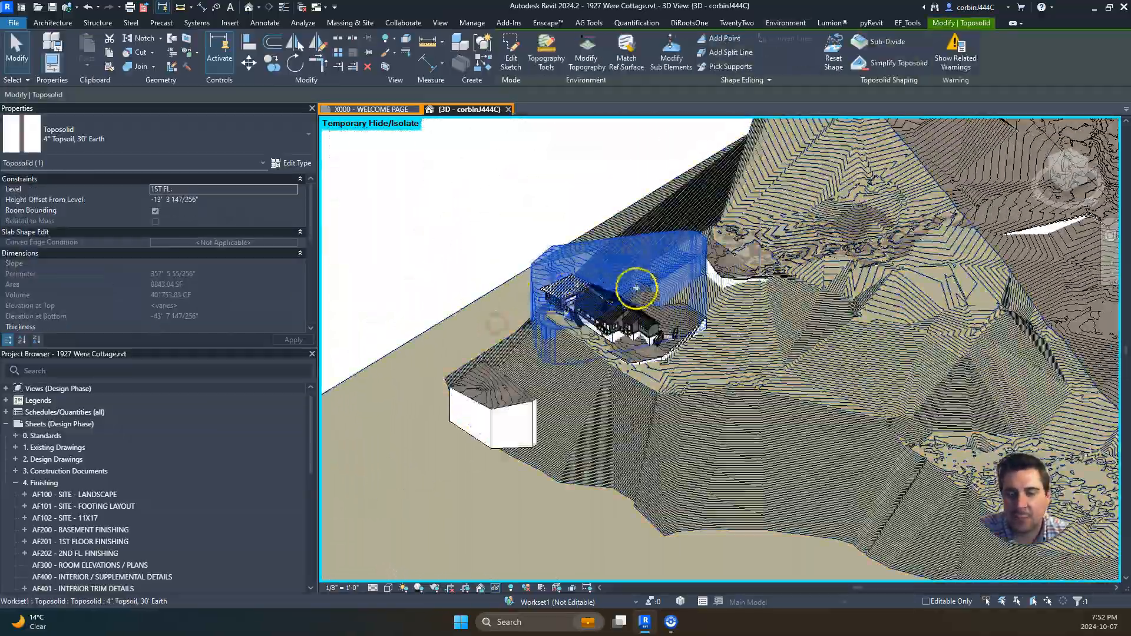
scroll(627, 287, "up", 4)
left_click(693, 332)
middle_click_drag(635, 400, 705, 405, "shift")
left_click(476, 253)
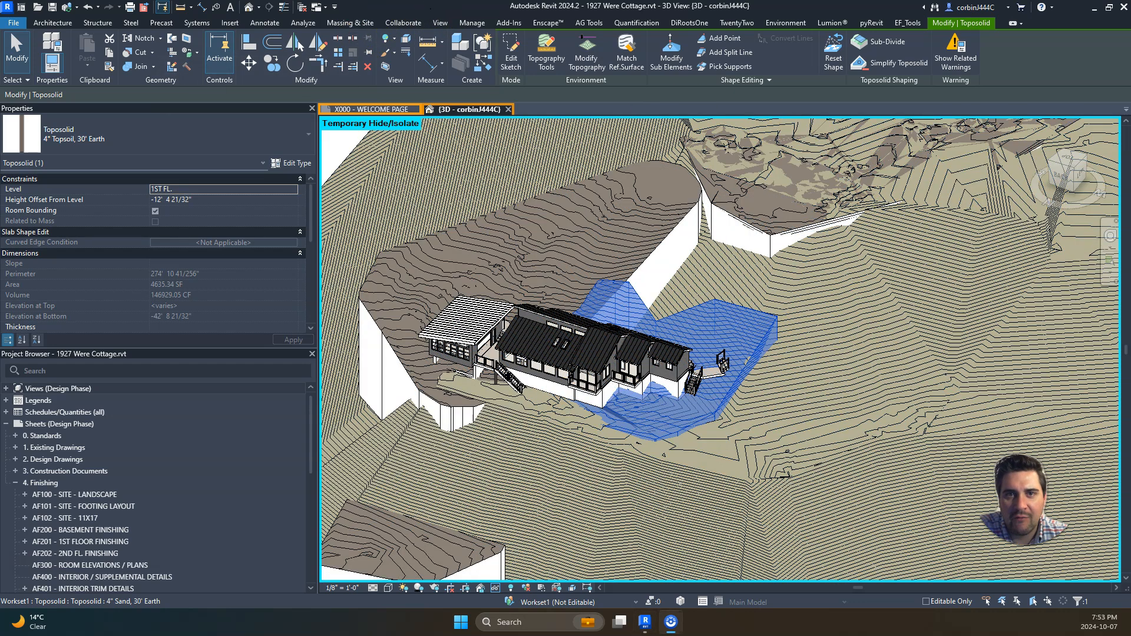
Extract the surface contours of the stair-side topsoil toposolid using the <Lines> style and Connected line mode.
left_click(785, 22)
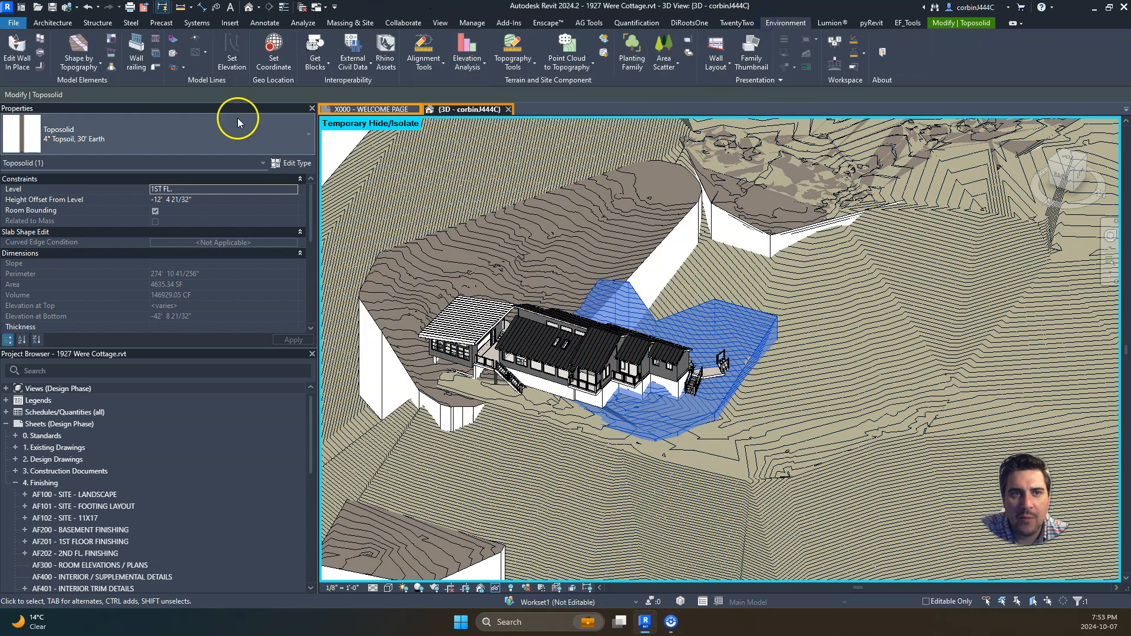
left_click(173, 54)
left_click(774, 377)
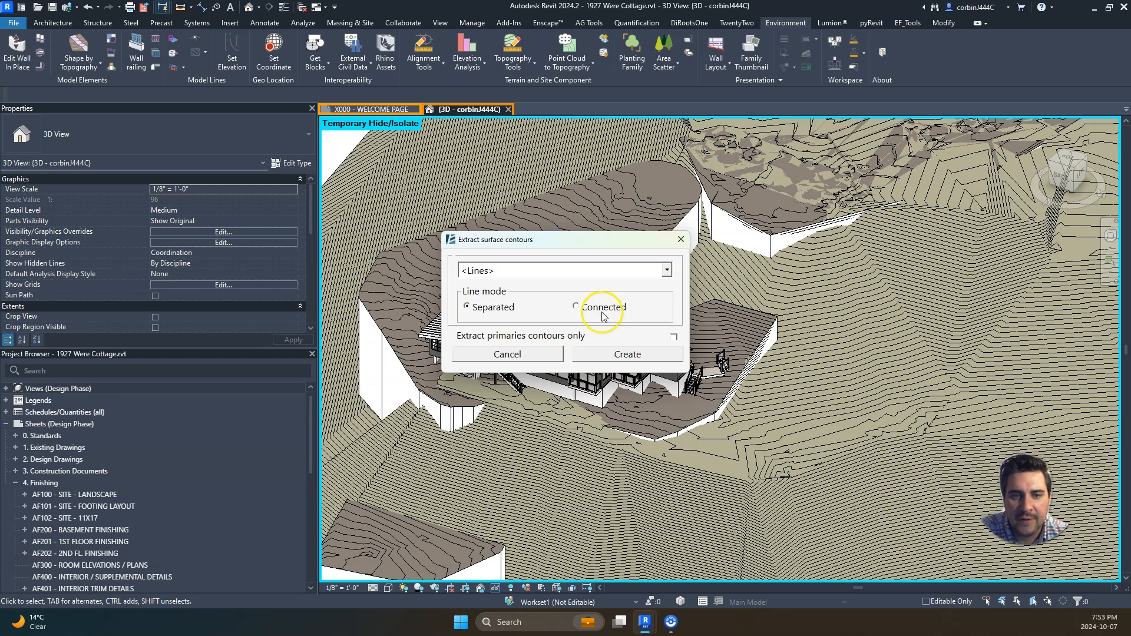
left_click(666, 270)
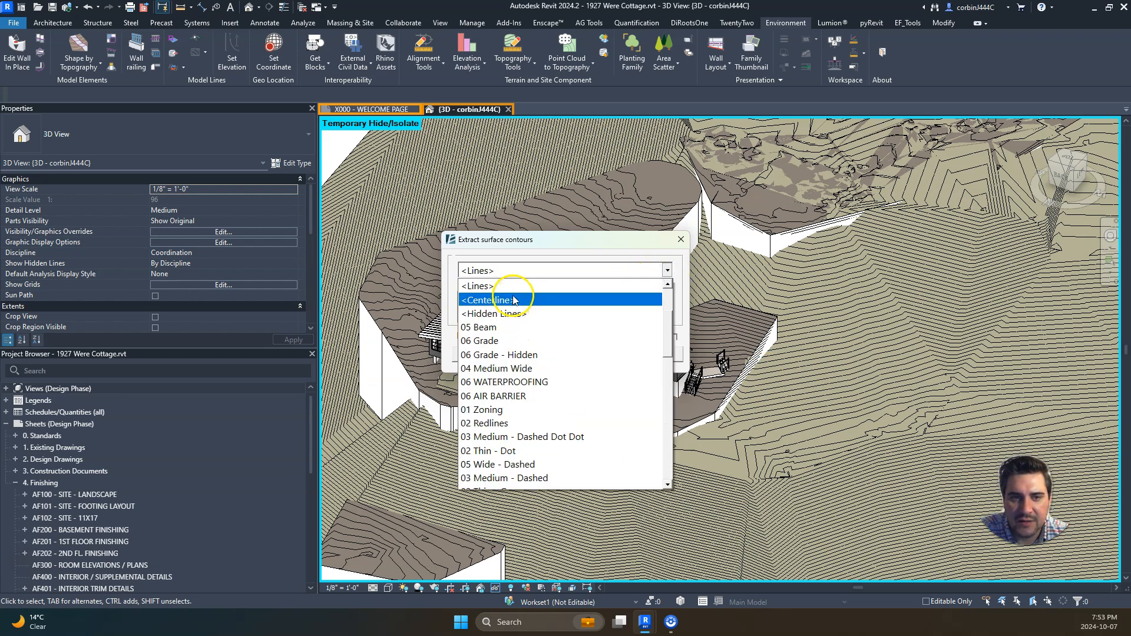
left_click(493, 287)
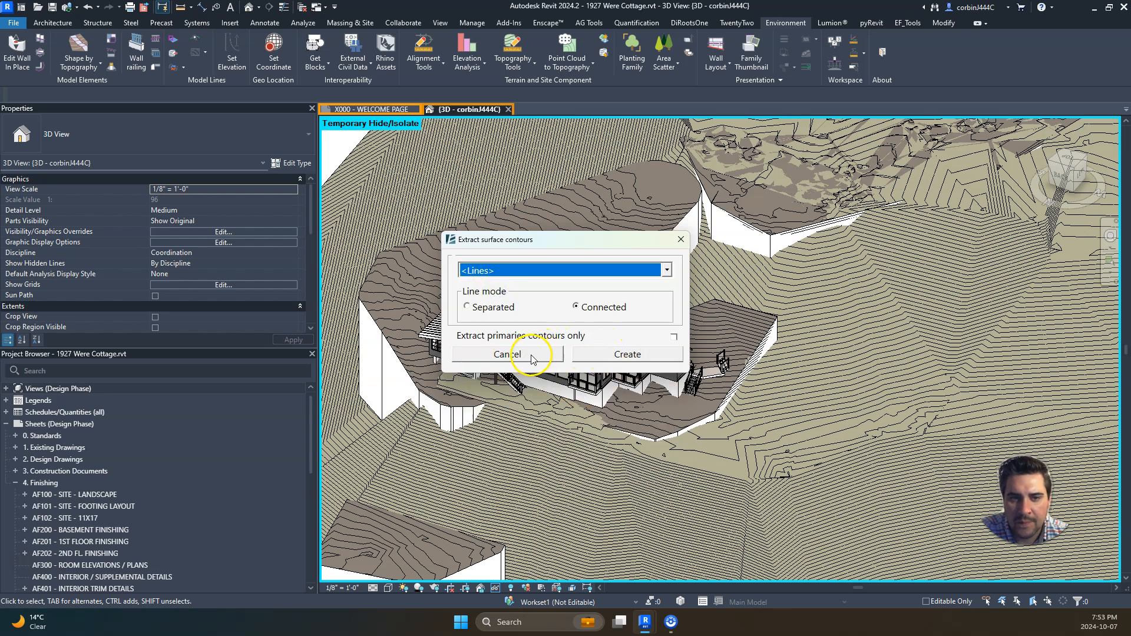
left_click(583, 358)
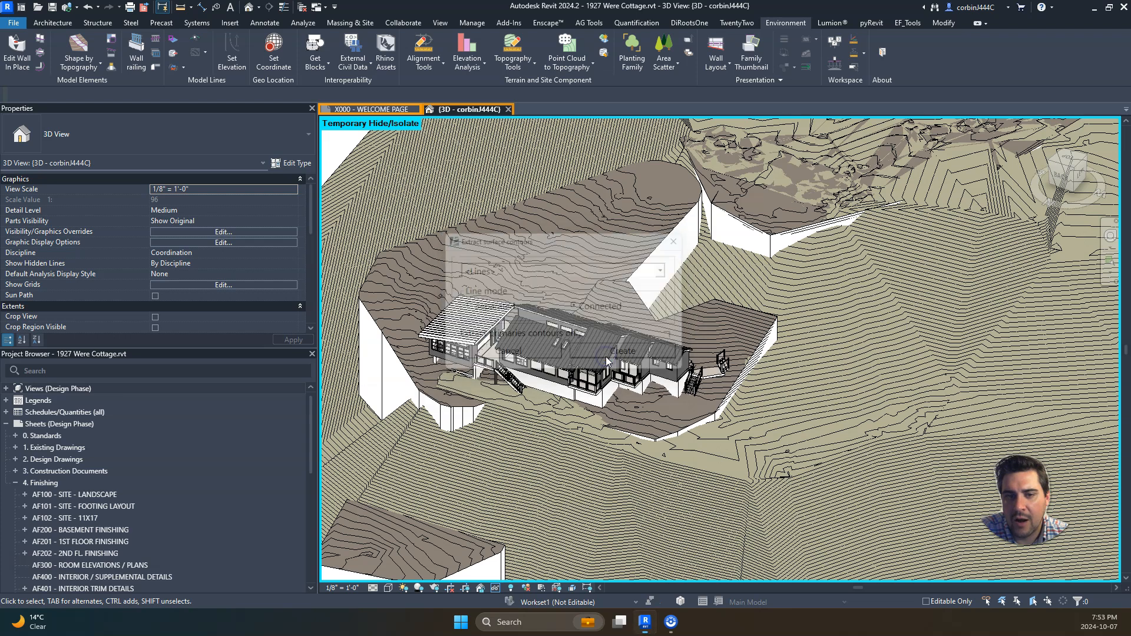
Temporarily hide the large sand toposolid and the stair-side topsoil toposolid to expose the extracted contour lines.
left_click(530, 328)
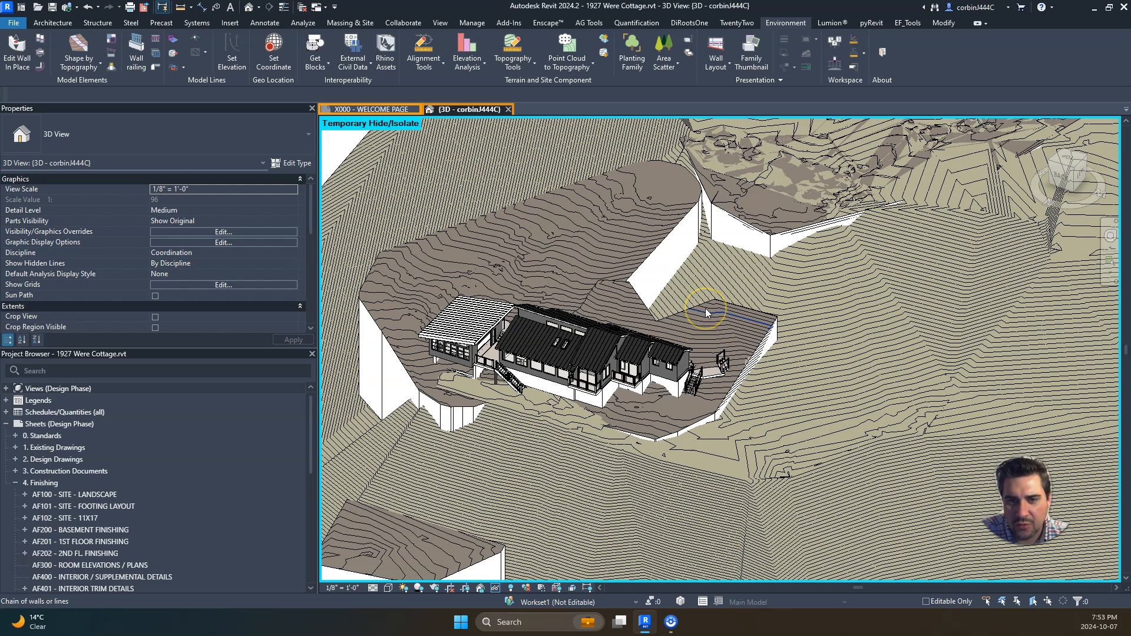
scroll(686, 299, "up", 3)
left_click(689, 277)
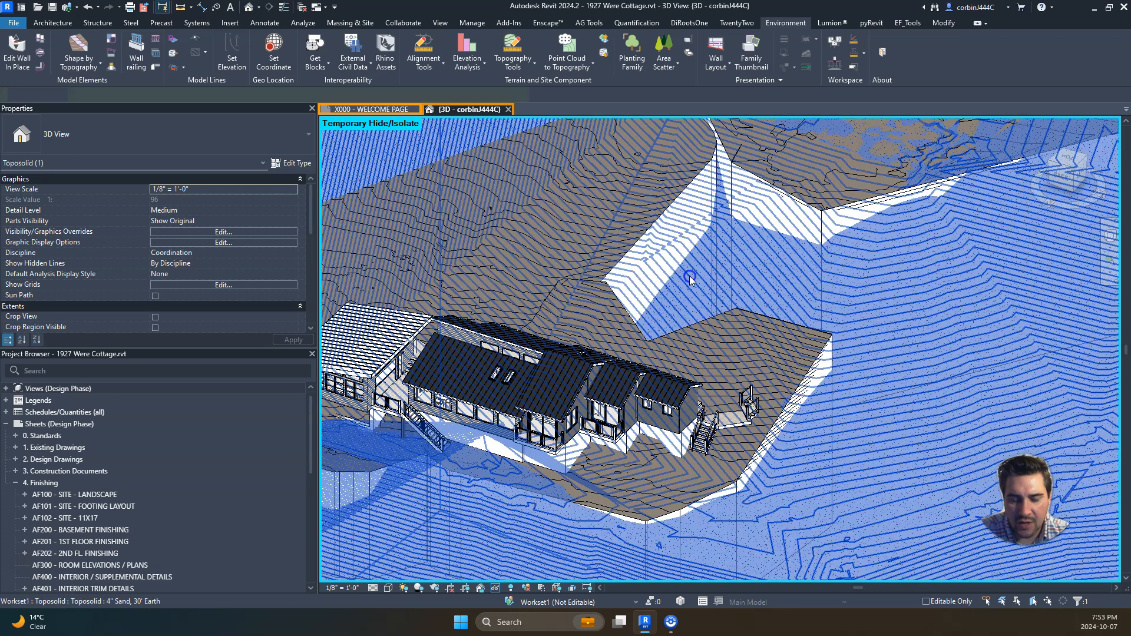
scroll(692, 288, "up", 3)
left_click(693, 303)
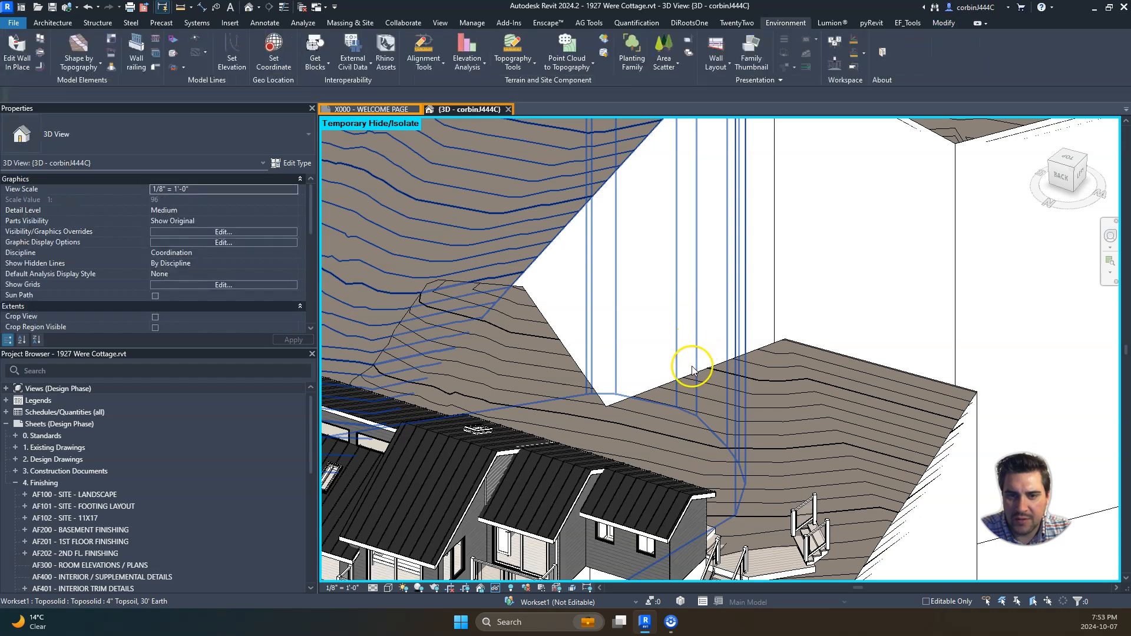
left_click(693, 373)
key("h")
key("h")
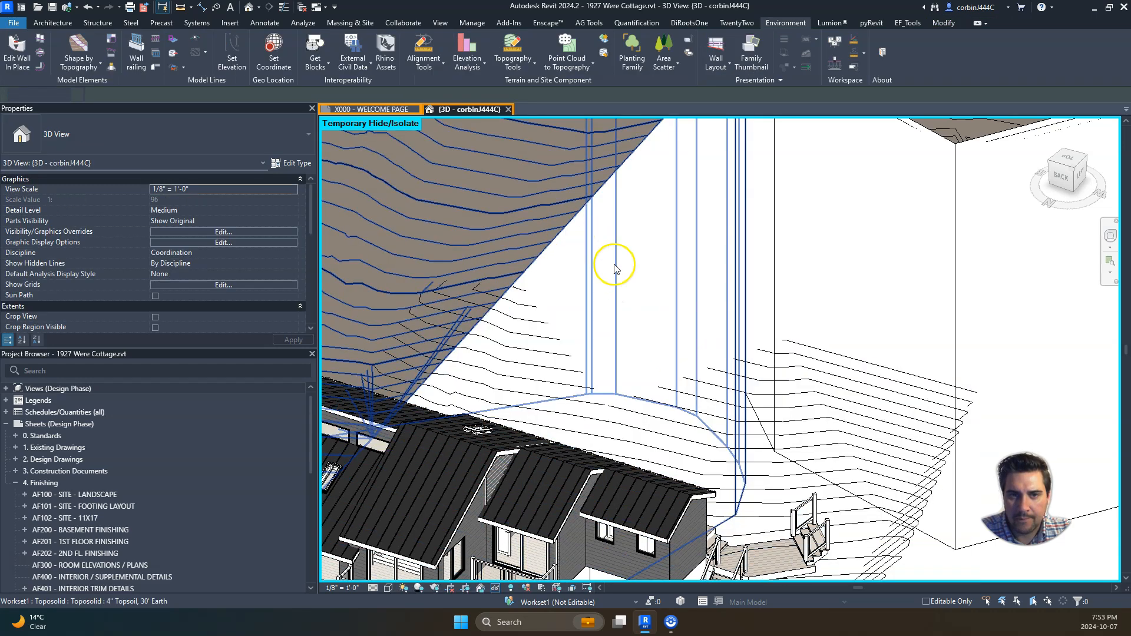
Temporarily hide the large topsoil toposolid behind the house.
scroll(634, 282, "down", 3)
scroll(664, 299, "down", 3)
scroll(665, 318, "up", 5)
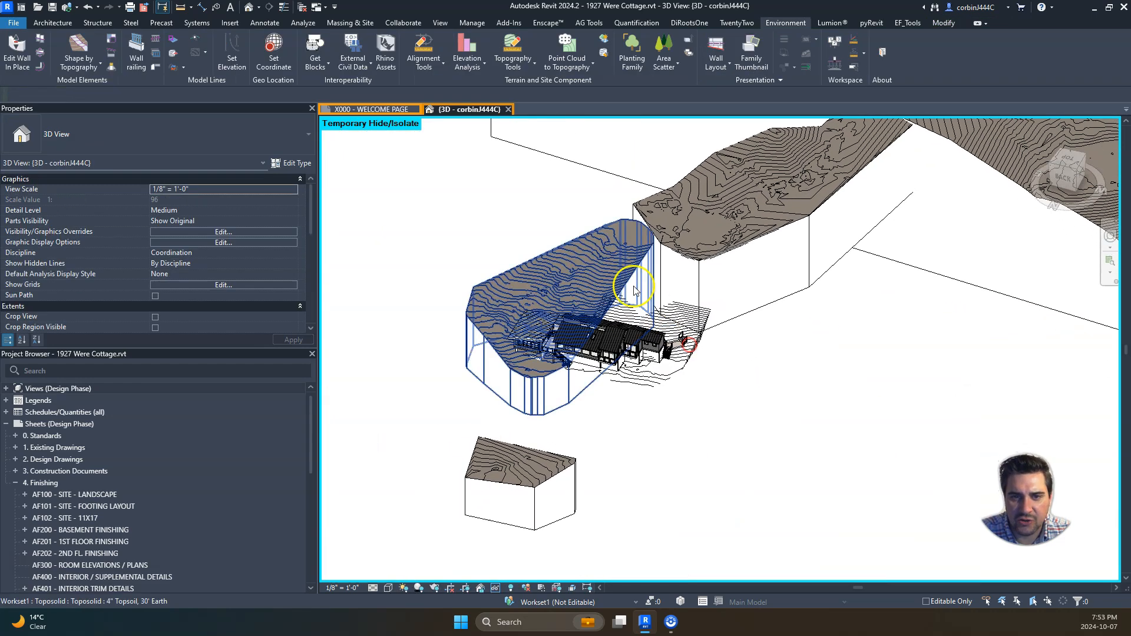
left_click(627, 272)
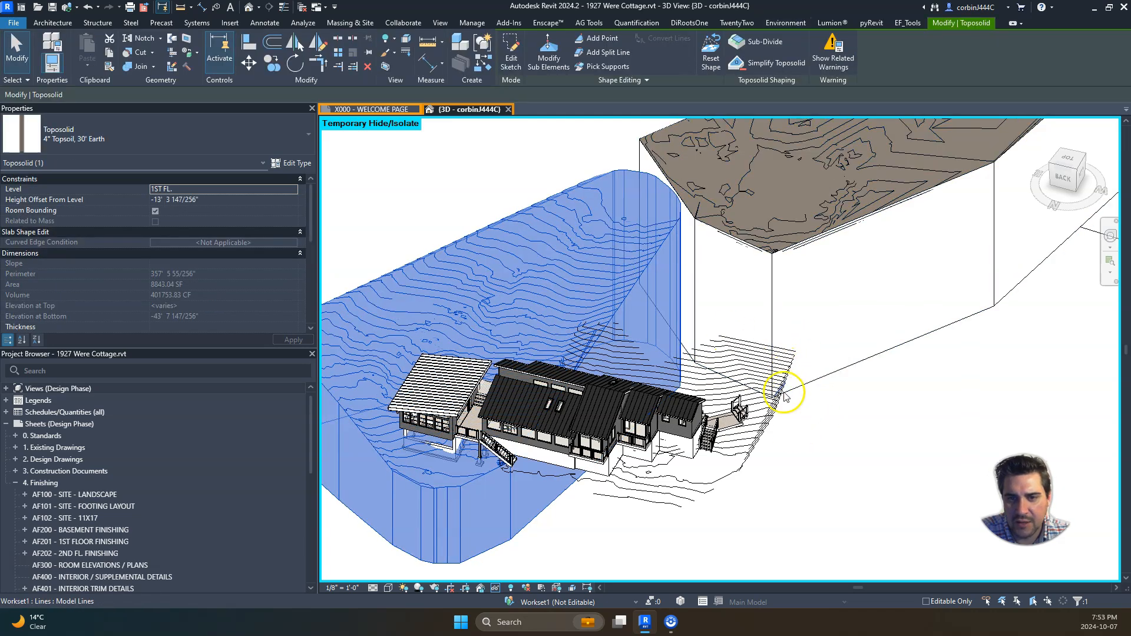
scroll(799, 425, "up", 3)
middle_click_drag(799, 425, 853, 373, "shift")
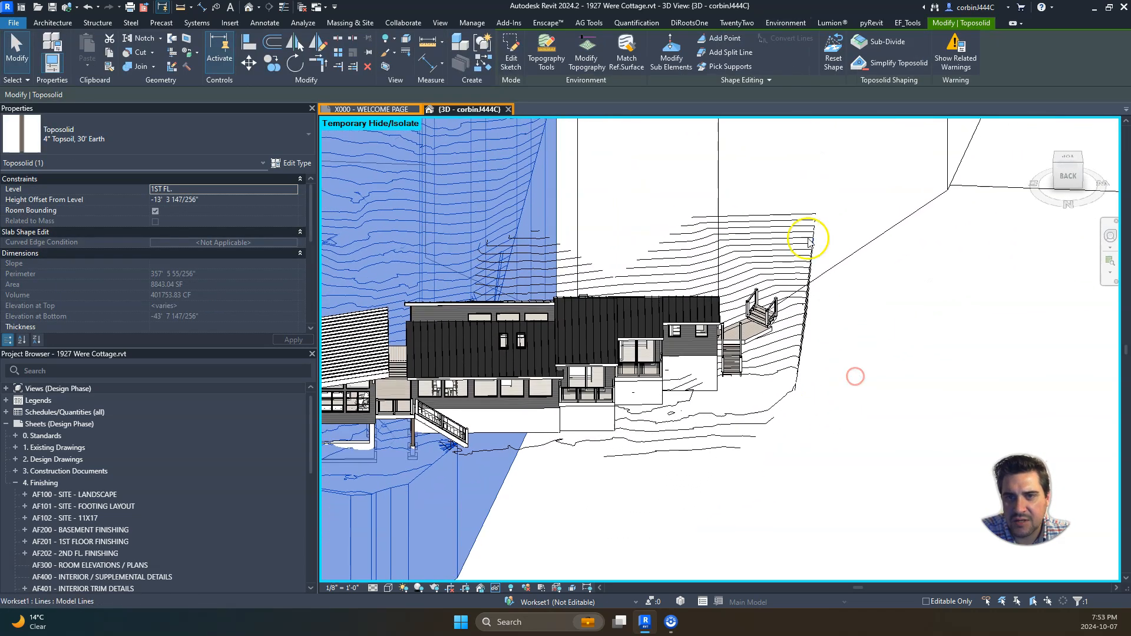
left_click(810, 193)
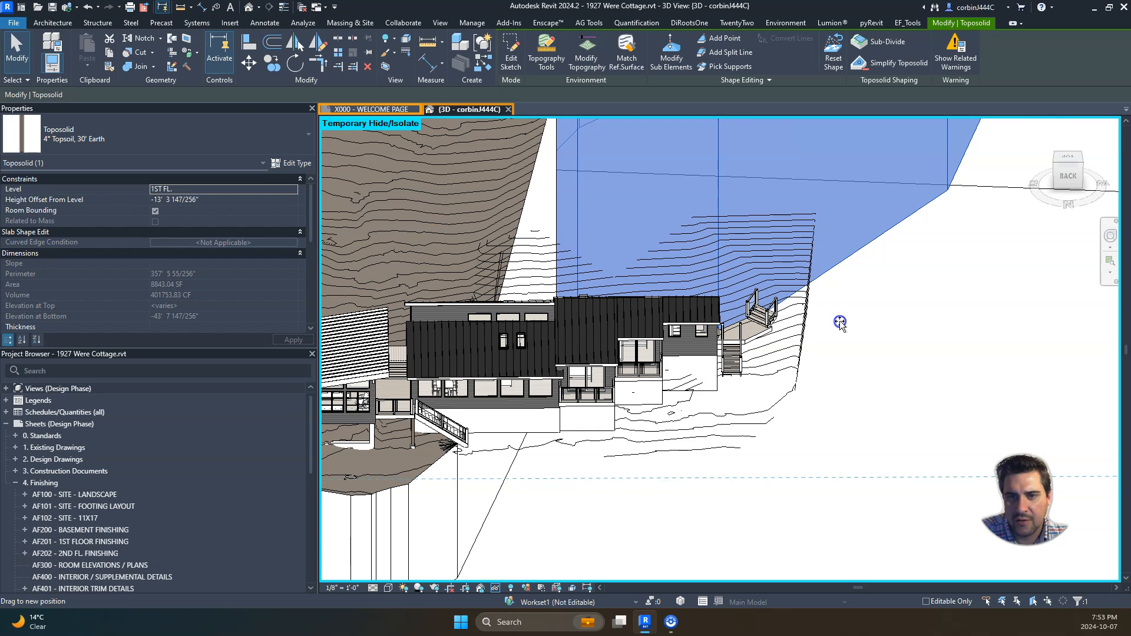
left_click(840, 321)
left_click(850, 252)
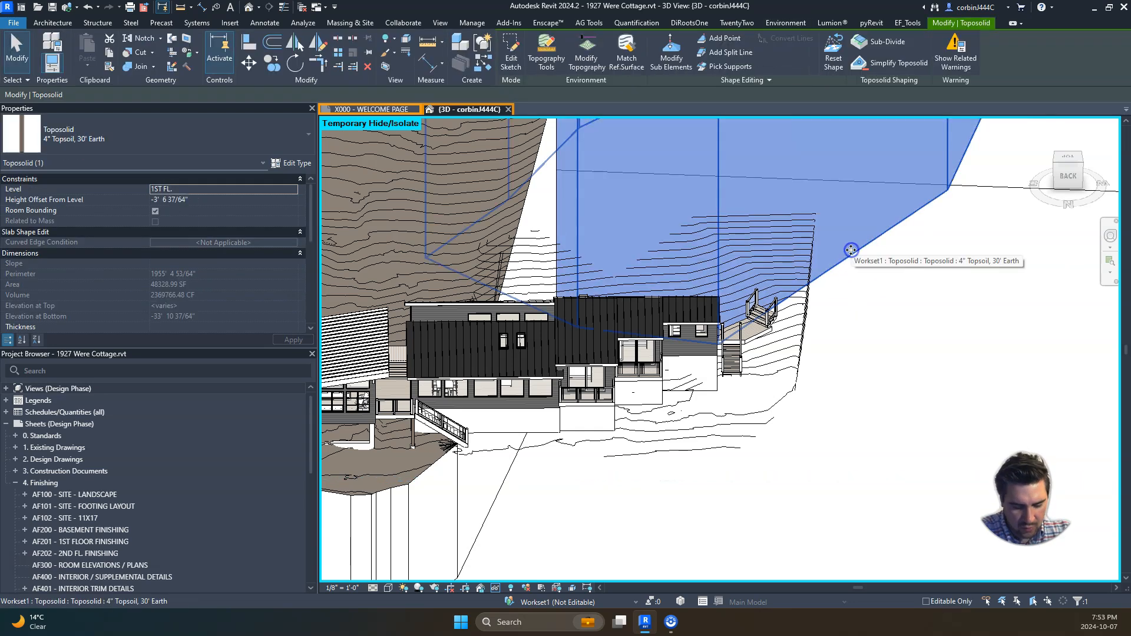
left_click(825, 260)
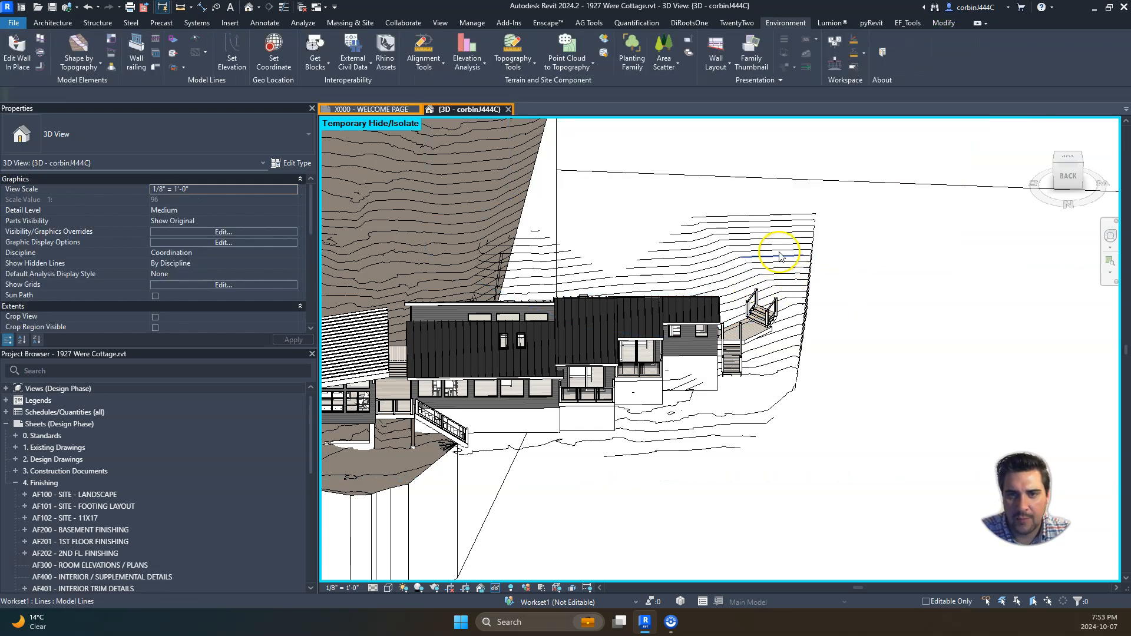
Isolate the Lines category in the 3D view using one of the extracted contour lines.
left_click(771, 256)
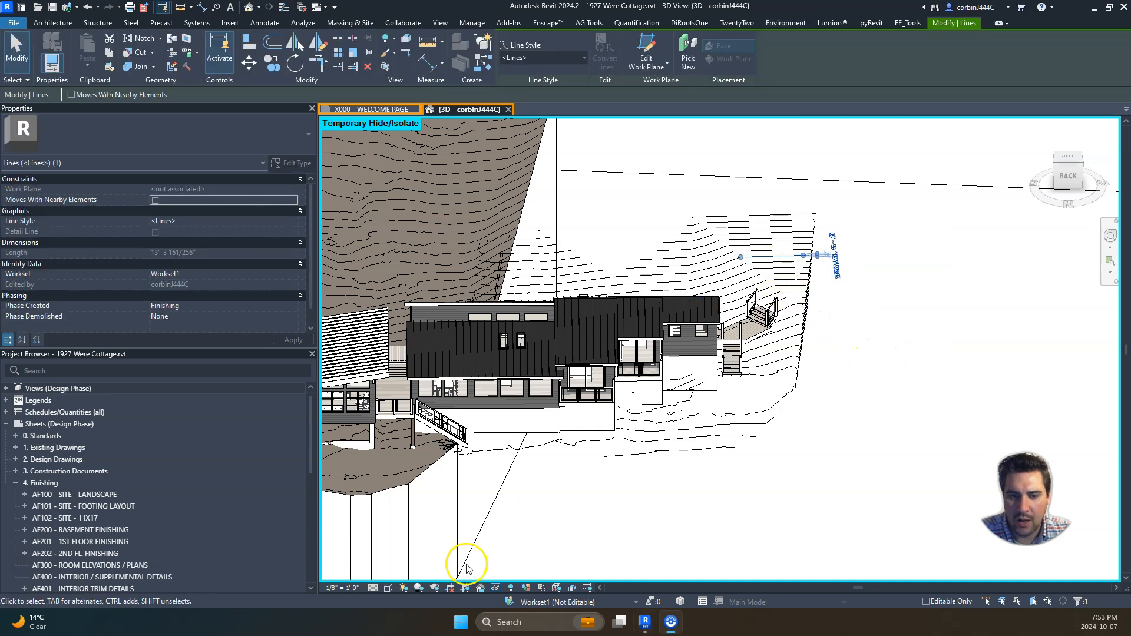
left_click(494, 587)
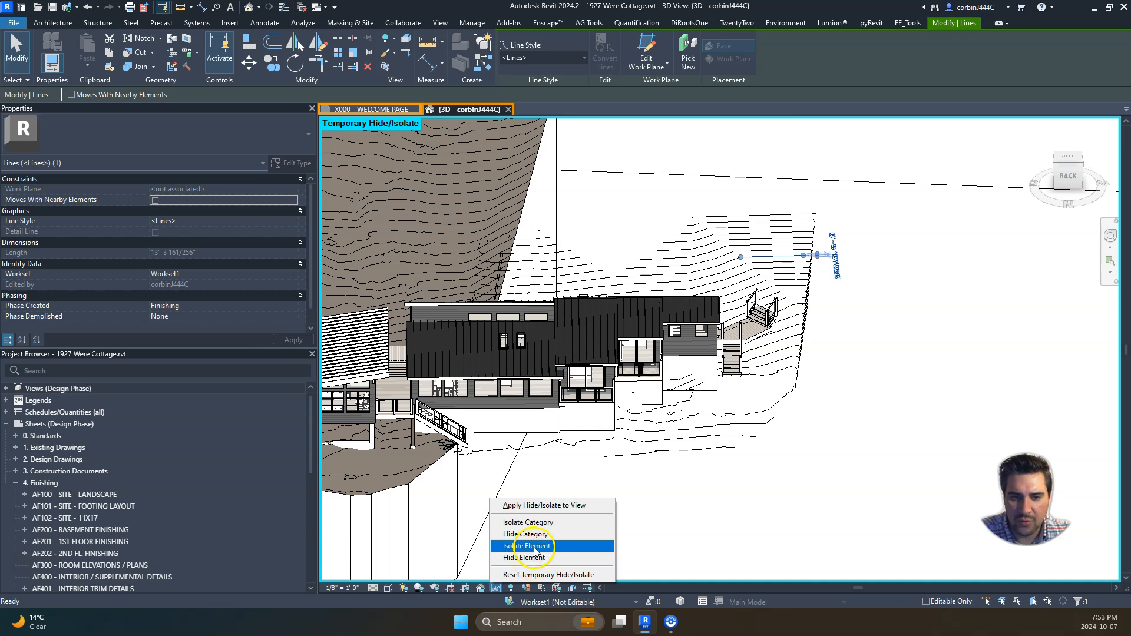
left_click(544, 523)
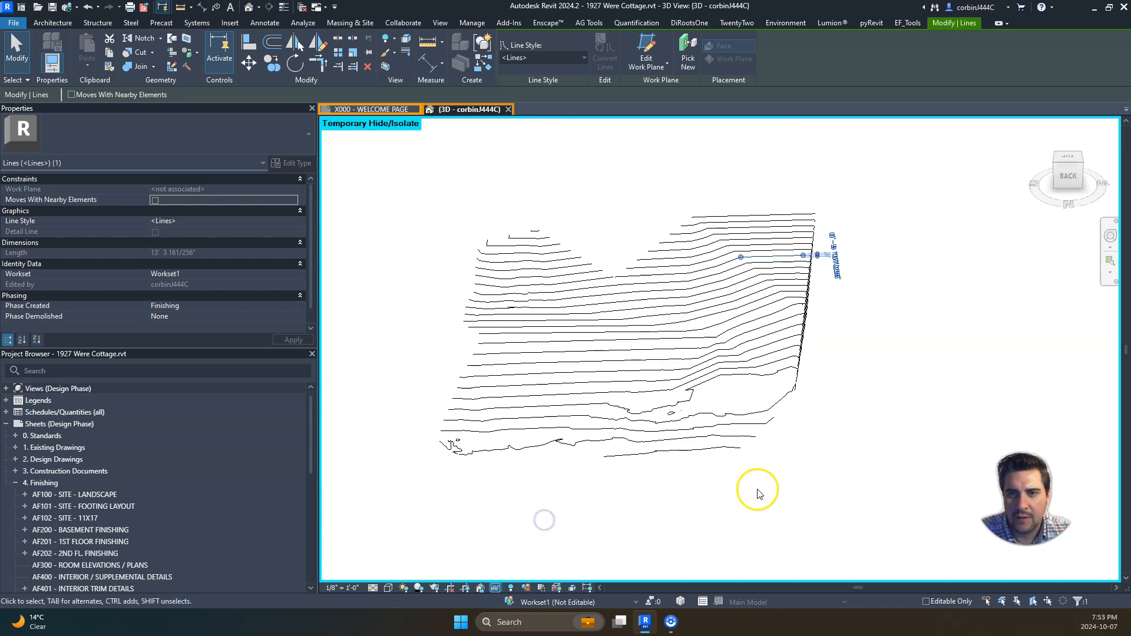
left_click(854, 471)
Delete the stray contour line segments running down the stair-side boundary and check the remaining contours around the other edges.
mouse_move(855, 449)
middle_mouse_down("shift")
mouse_move(896, 412)
mouse_move(853, 470)
middle_mouse_up("shift")
scroll(801, 170, "up", 3)
left_click_drag(743, 162, 837, 502)
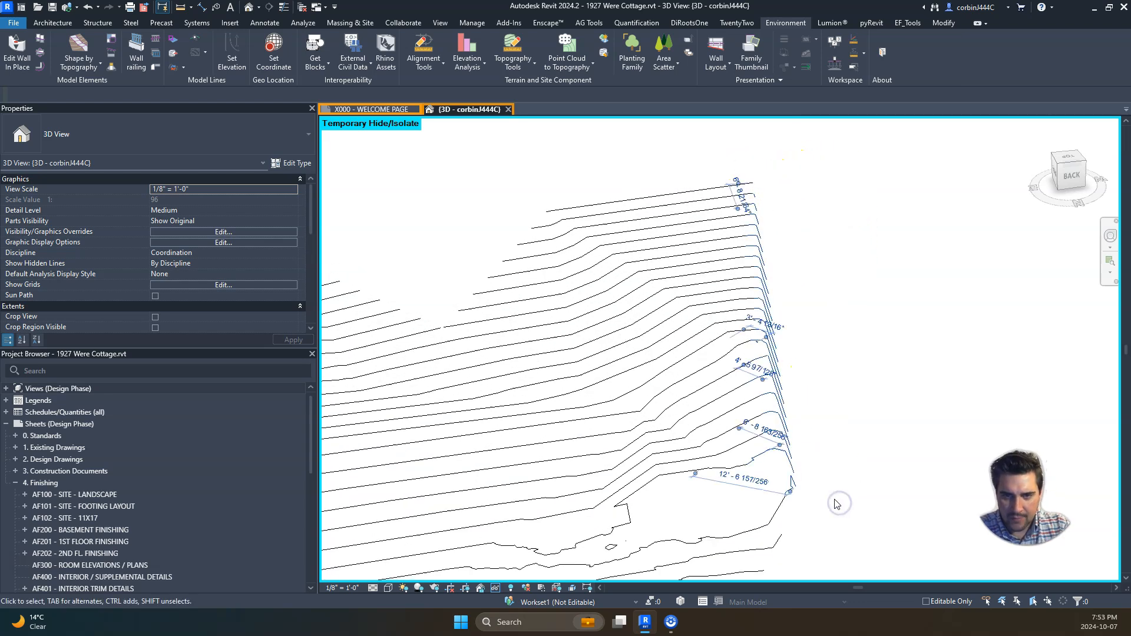
key("Delete")
scroll(843, 465, "down", 4)
middle_click_drag(848, 480, 625, 455, "shift")
scroll(625, 455, "up", 6)
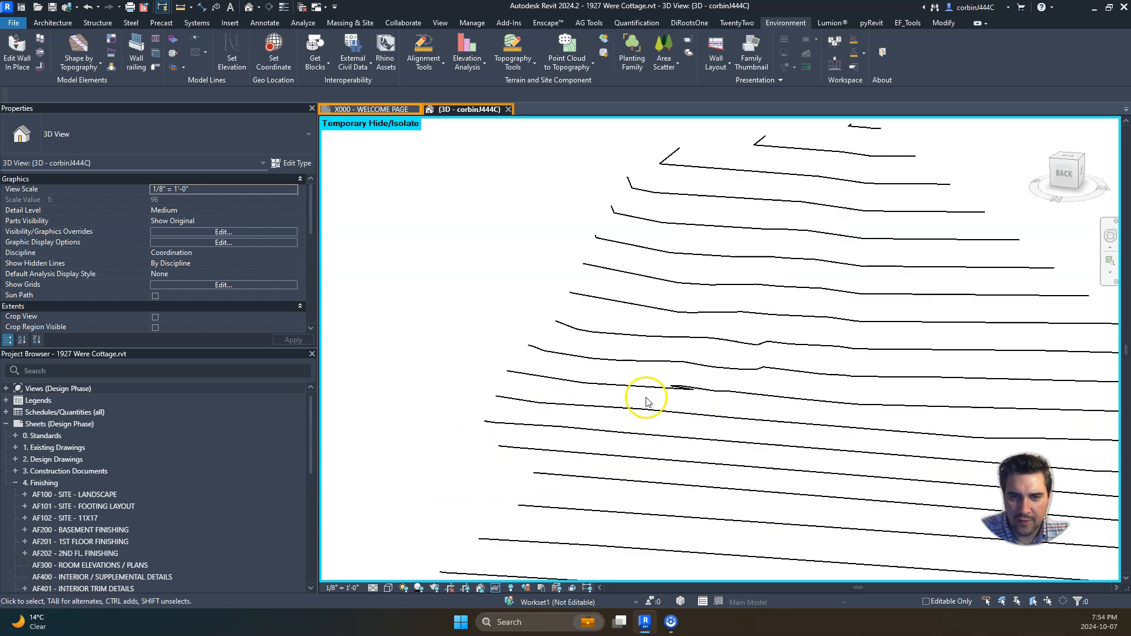
scroll(691, 384, "down", 6)
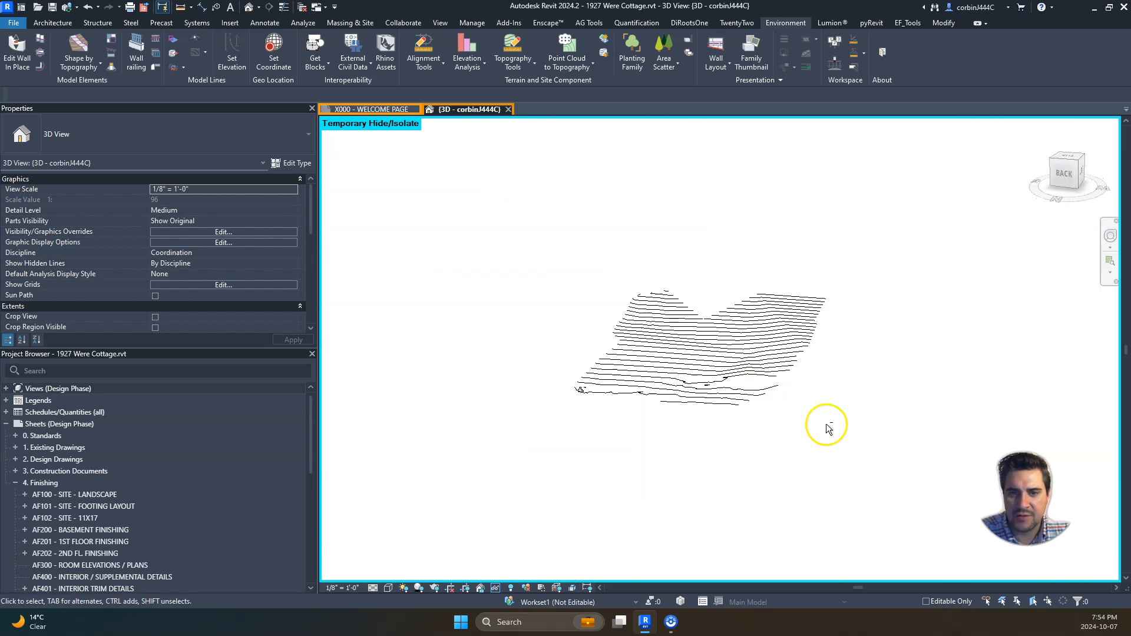
middle_click_drag(828, 424, 797, 503, "shift")
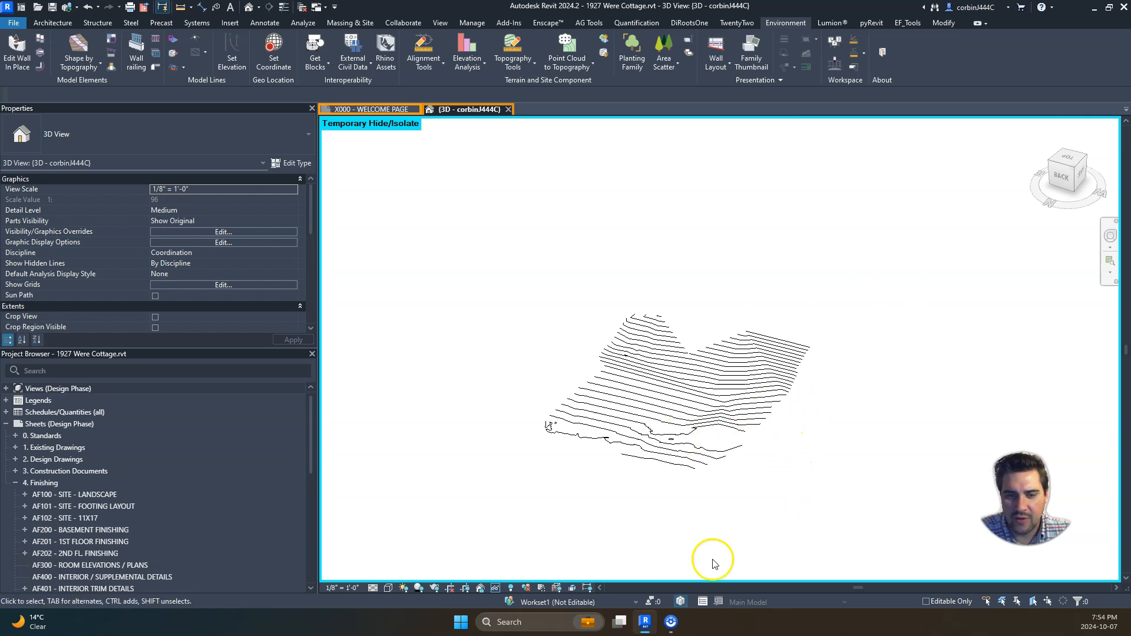
Restore all elements from temporary isolation and temporarily hide only the Were Topo 2024_09518.rcp point cloud.
left_click(496, 589)
left_click(530, 574)
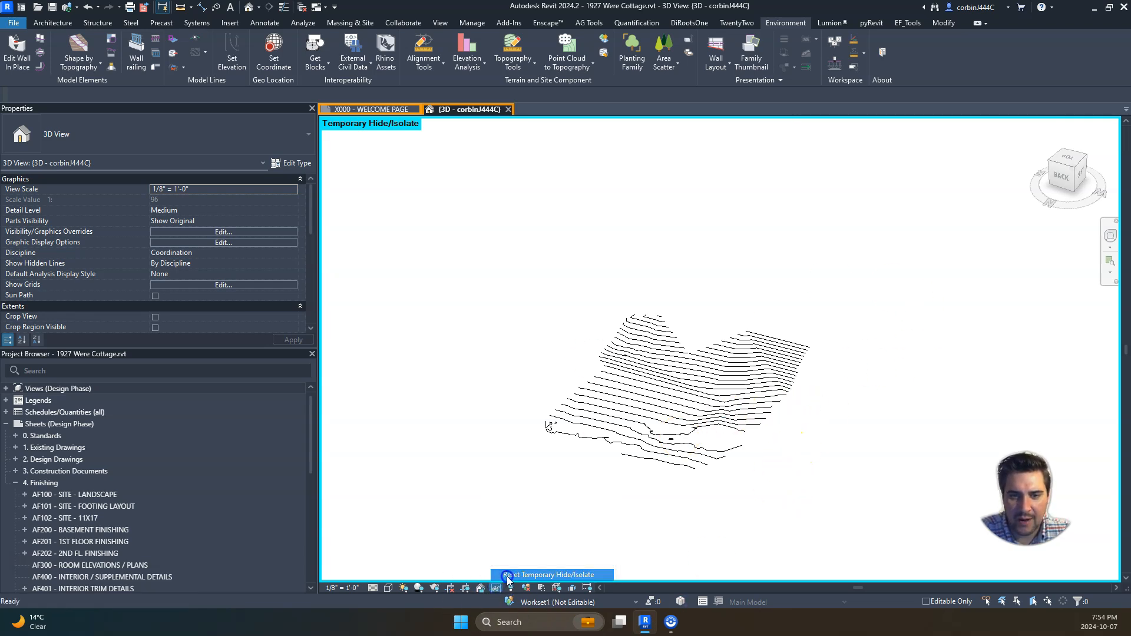
scroll(621, 315, "up", 6)
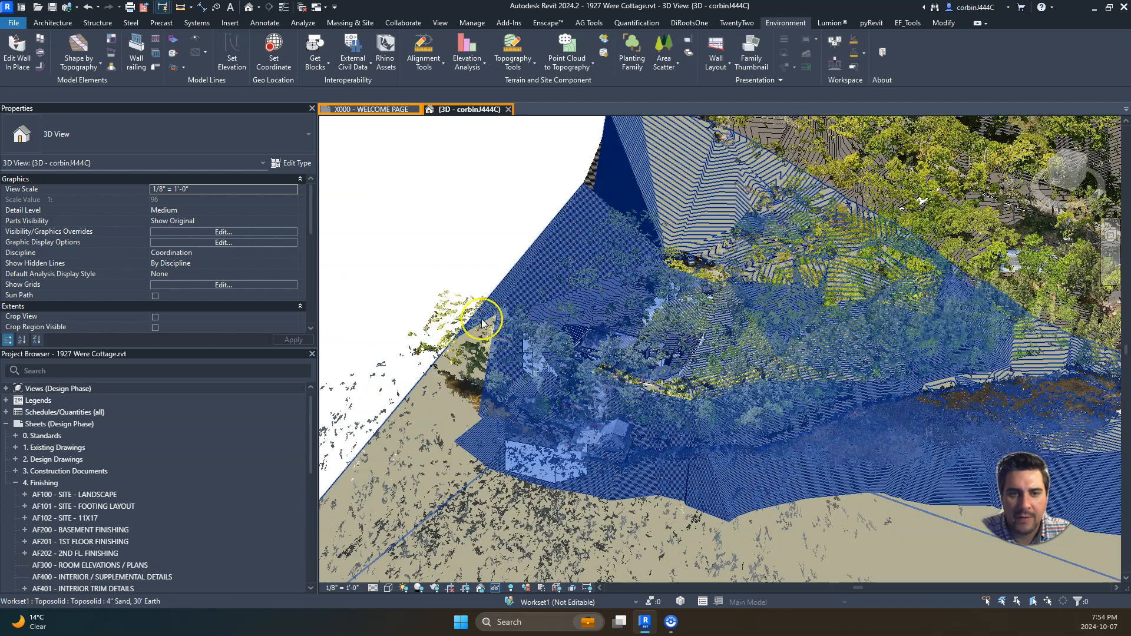
left_click(444, 303)
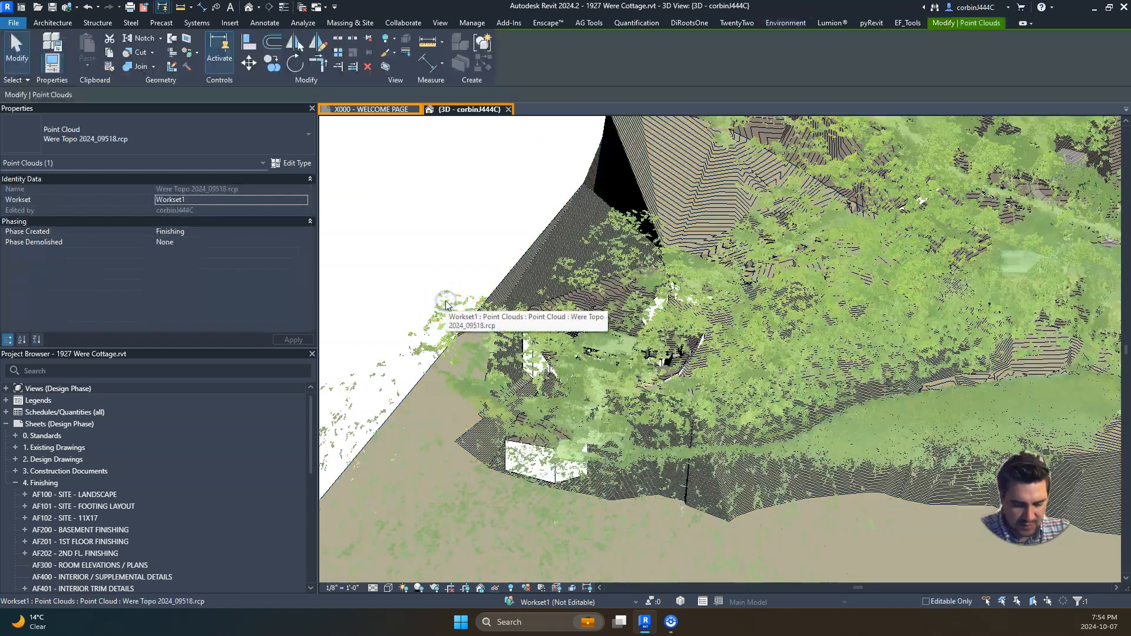
key("h")
key("h")
Temporarily hide the large sand toposolid surrounding the cottage site.
left_click(526, 267)
scroll(669, 359, "up", 3)
key("h")
key("h")
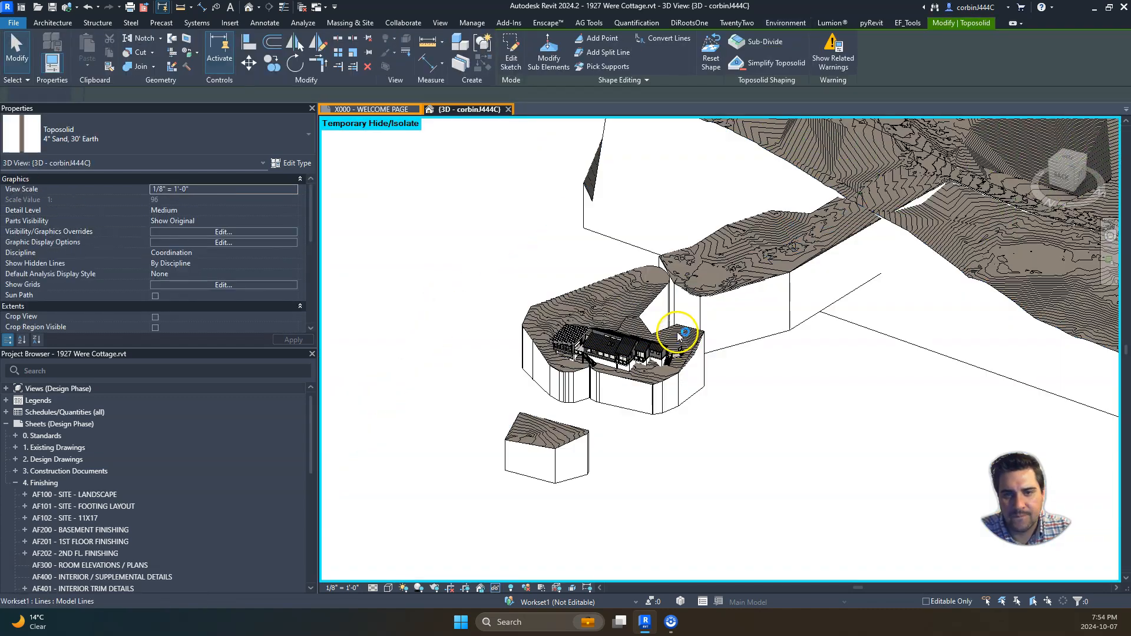
Select the elongated topsoil toposolid beside and behind the cottage and switch the 3D view to the top orientation.
scroll(669, 324, "up", 6)
left_click(652, 320)
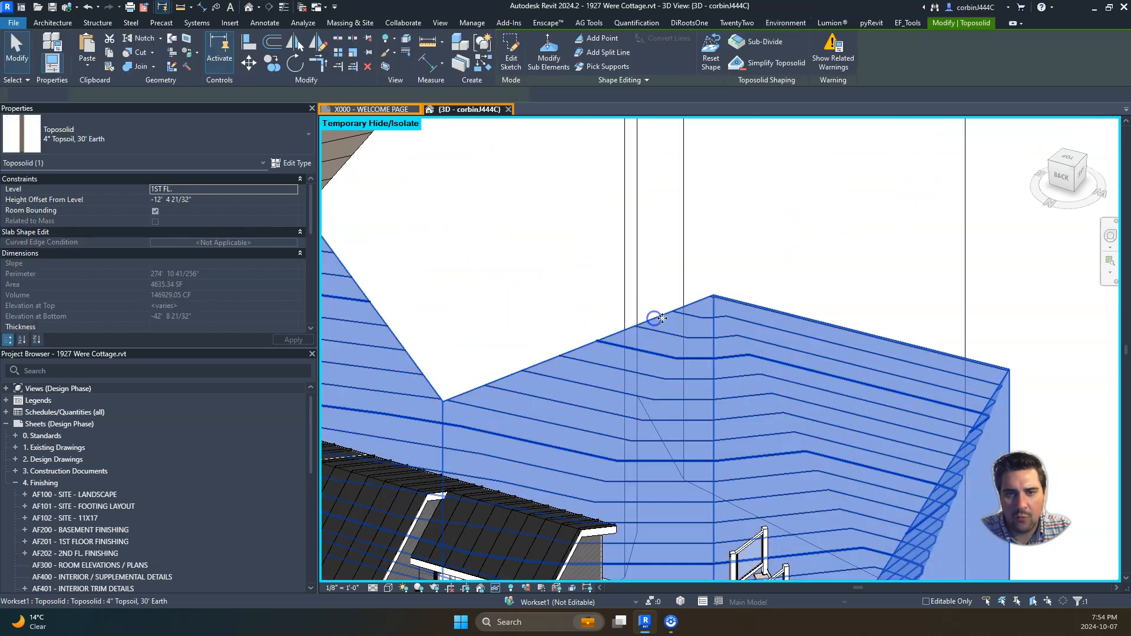
scroll(652, 321, "down", 8)
left_click(604, 271)
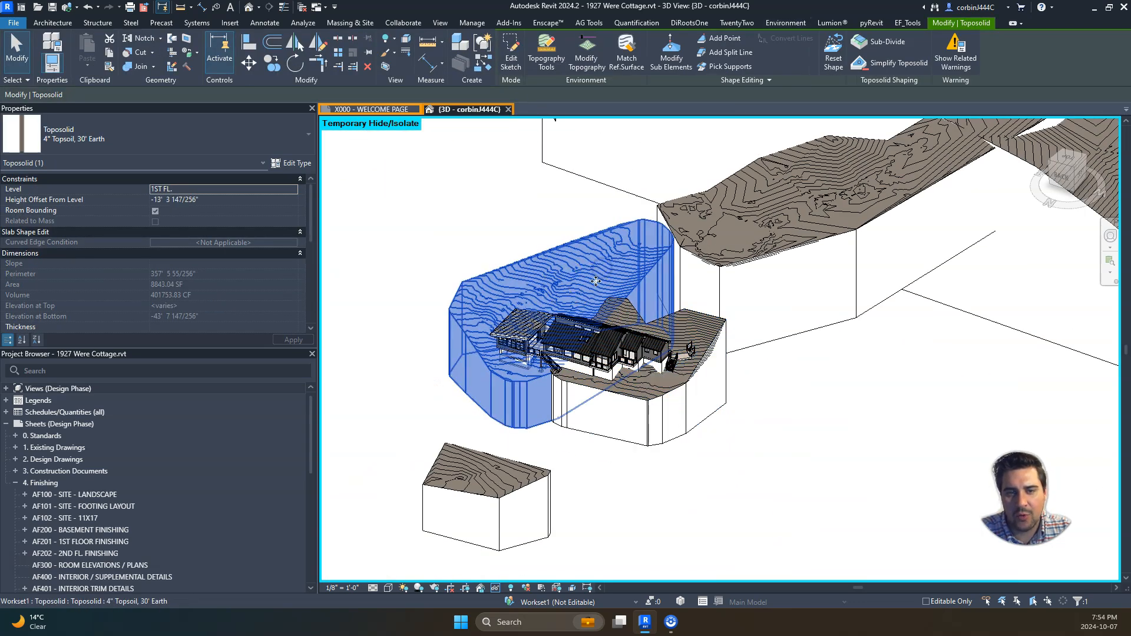
left_click(1069, 159)
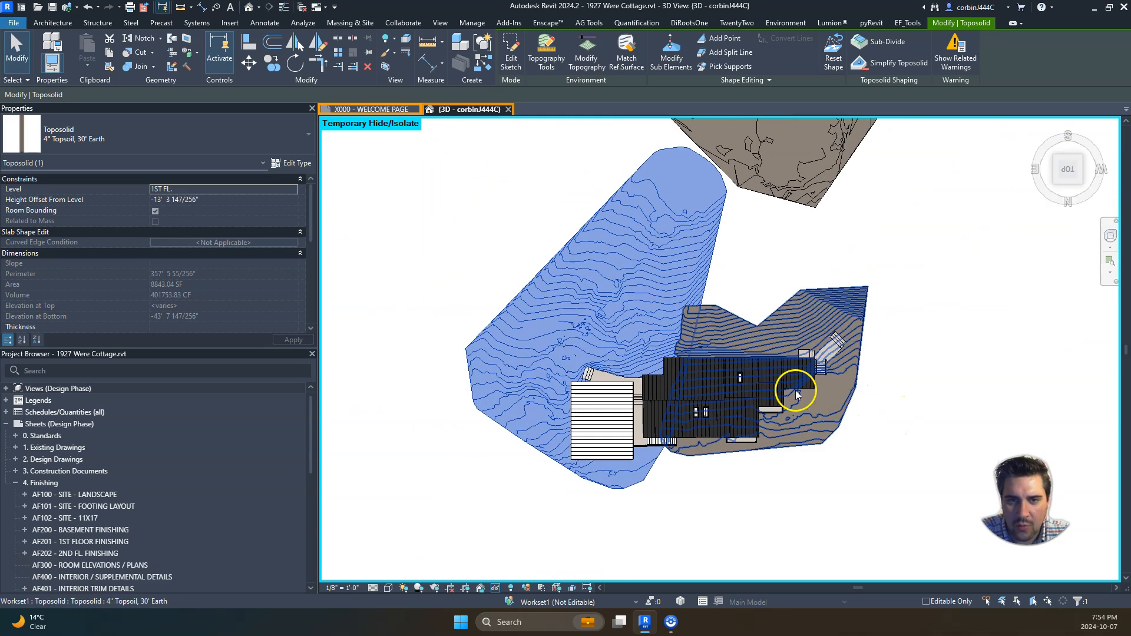
scroll(799, 446, "down", 3)
scroll(567, 395, "down", 1)
scroll(809, 500, "up", 3)
scroll(464, 336, "down", 4)
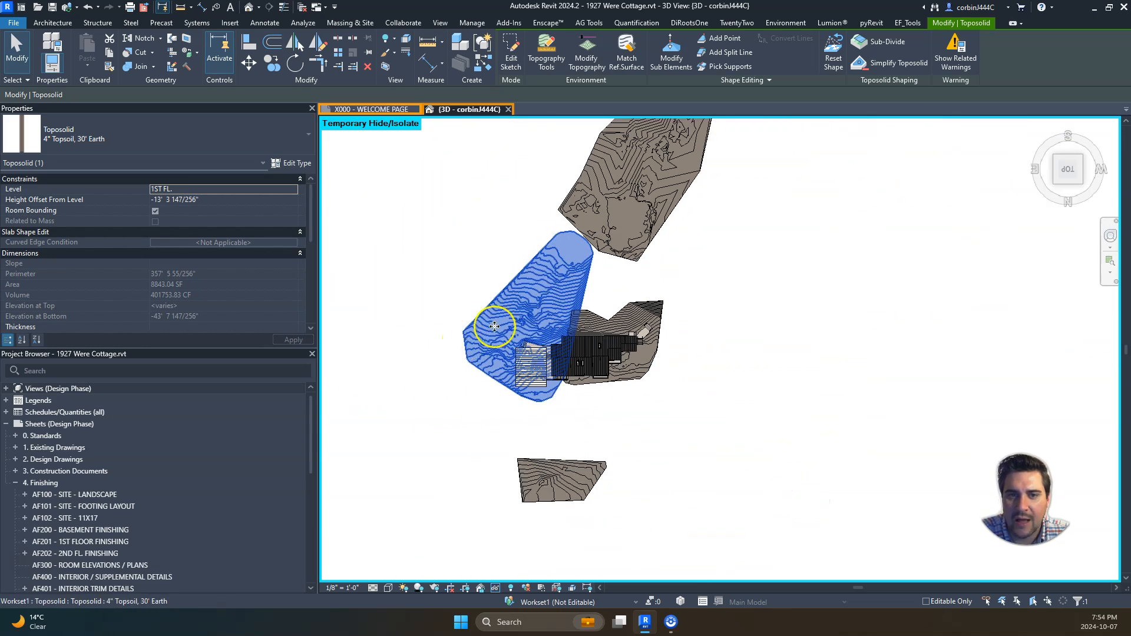
scroll(626, 404, "down", 3)
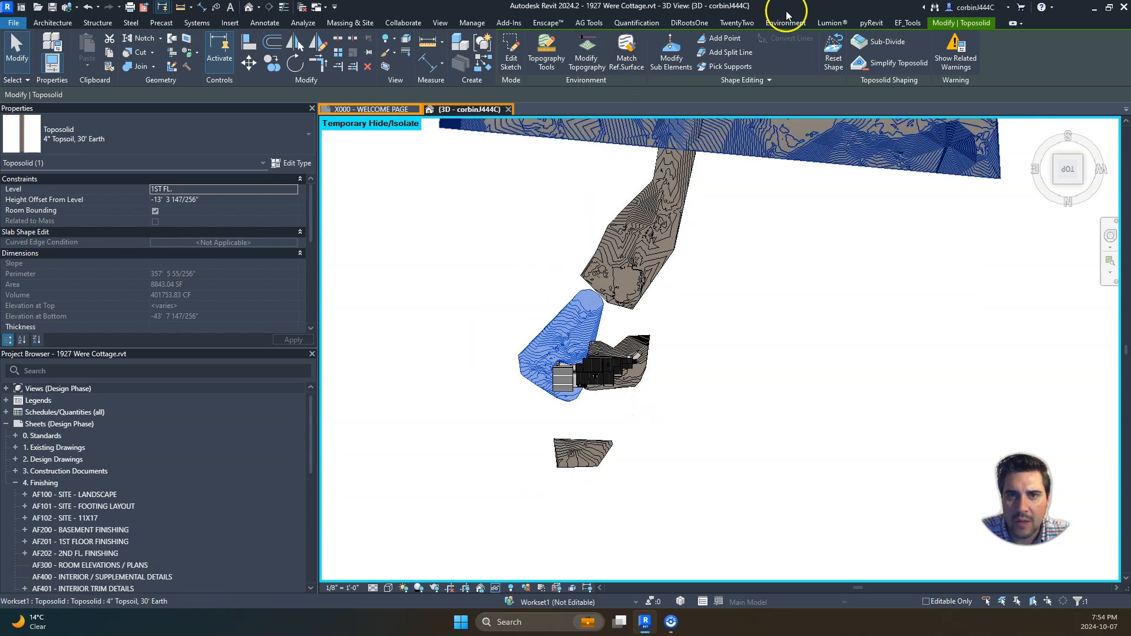
scroll(643, 373, "down", 3)
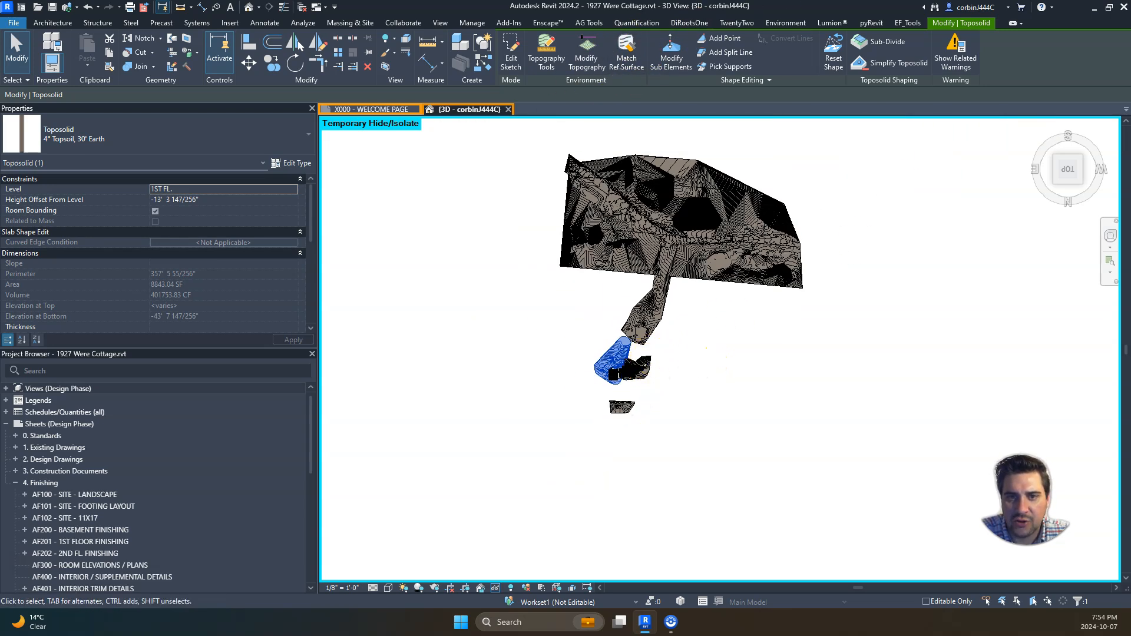
scroll(706, 316, "up", 1)
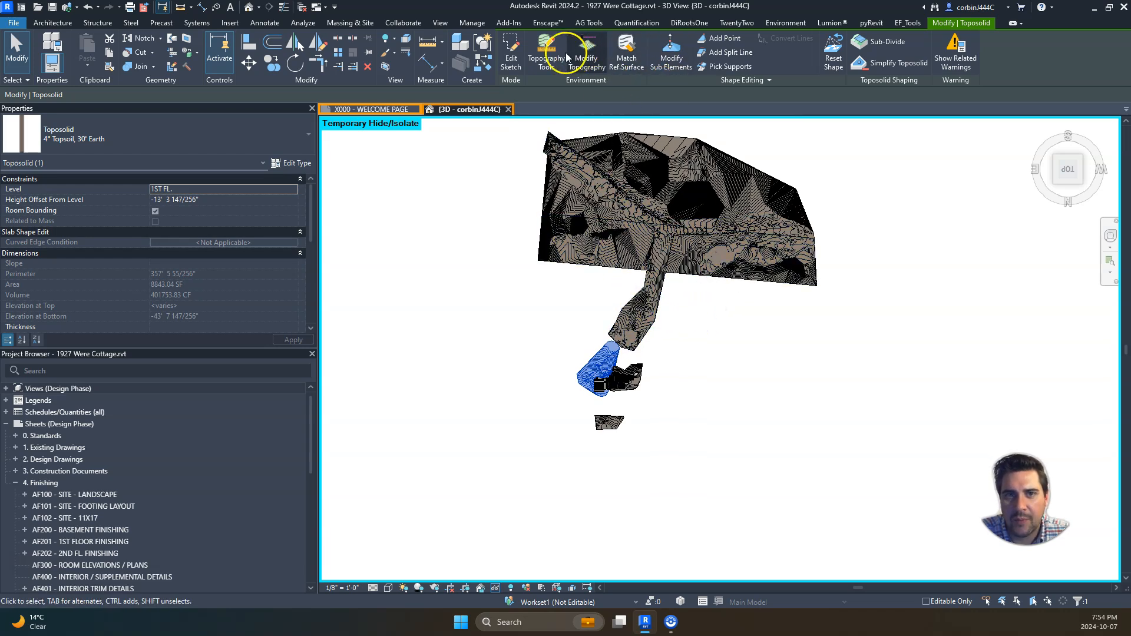
Edit the selected toposolid's boundary sketch and draw a large rectangle enclosing the cottage and the smaller topsoil areas.
left_click(518, 56)
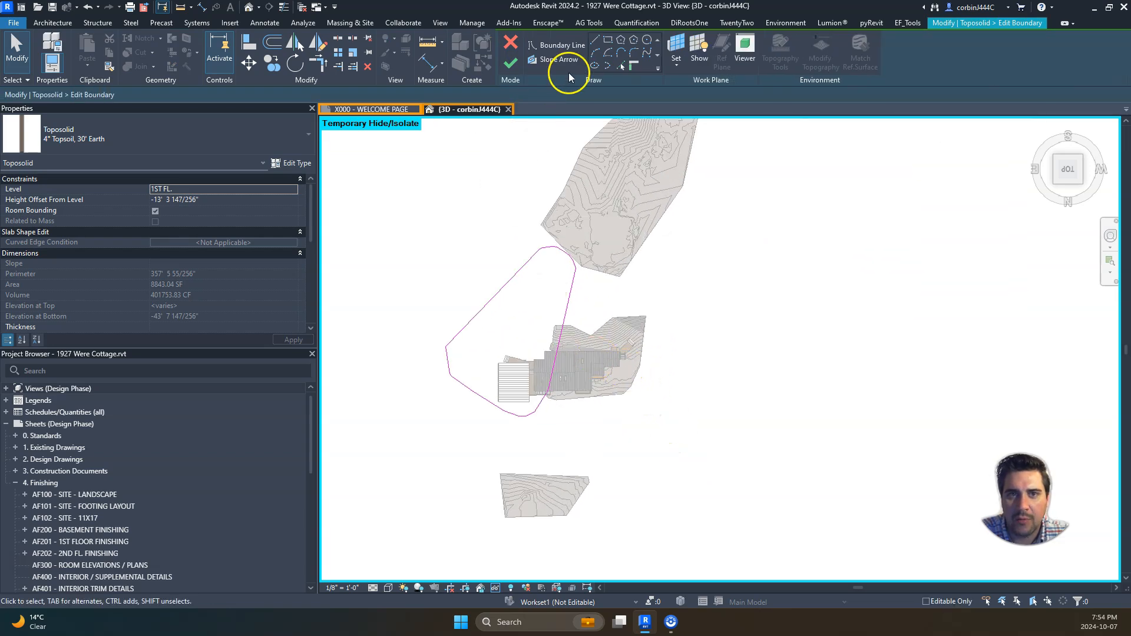
left_click(612, 40)
left_click(417, 217)
left_click(701, 524)
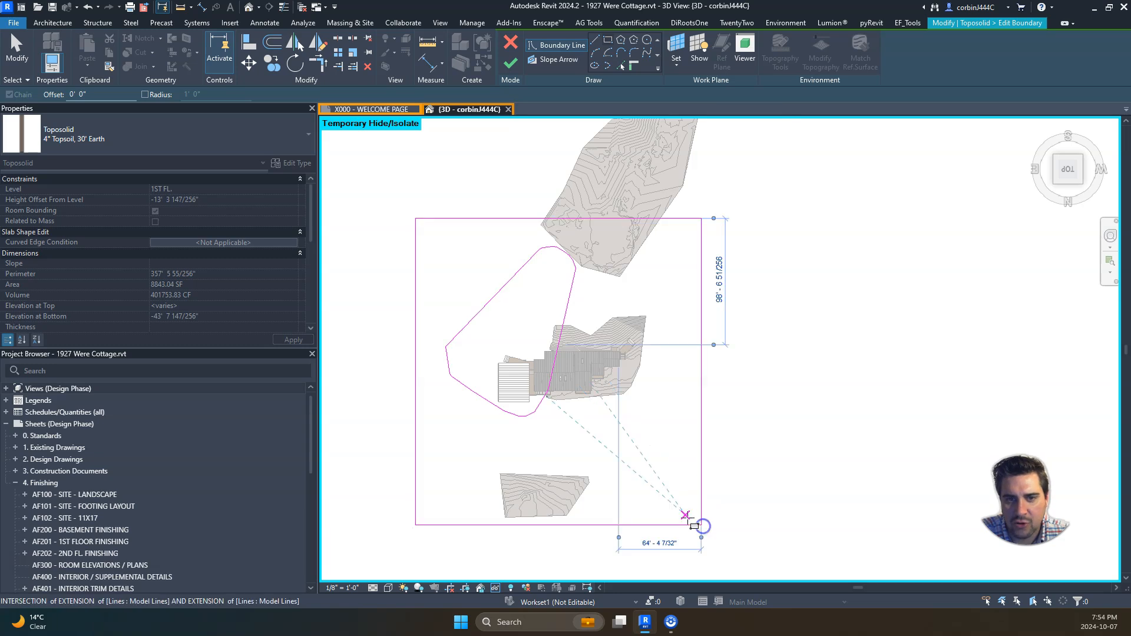
Delete the original rounded boundary loop and finish the sketch without attaching walls to the toposolid.
key("Escape")
left_click(574, 298)
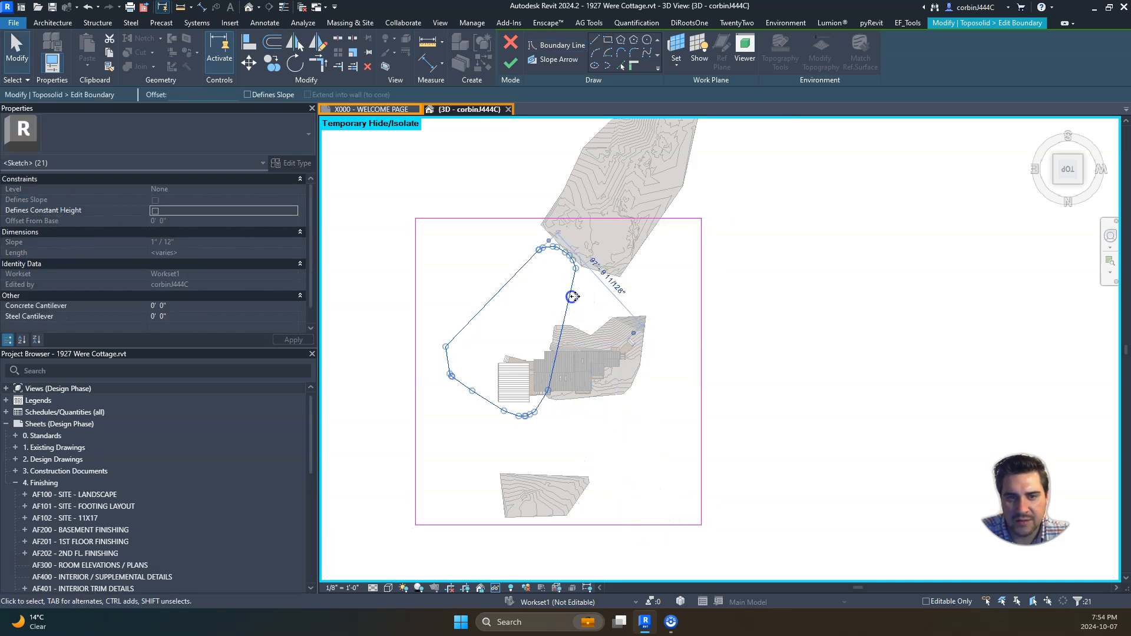
key("Delete")
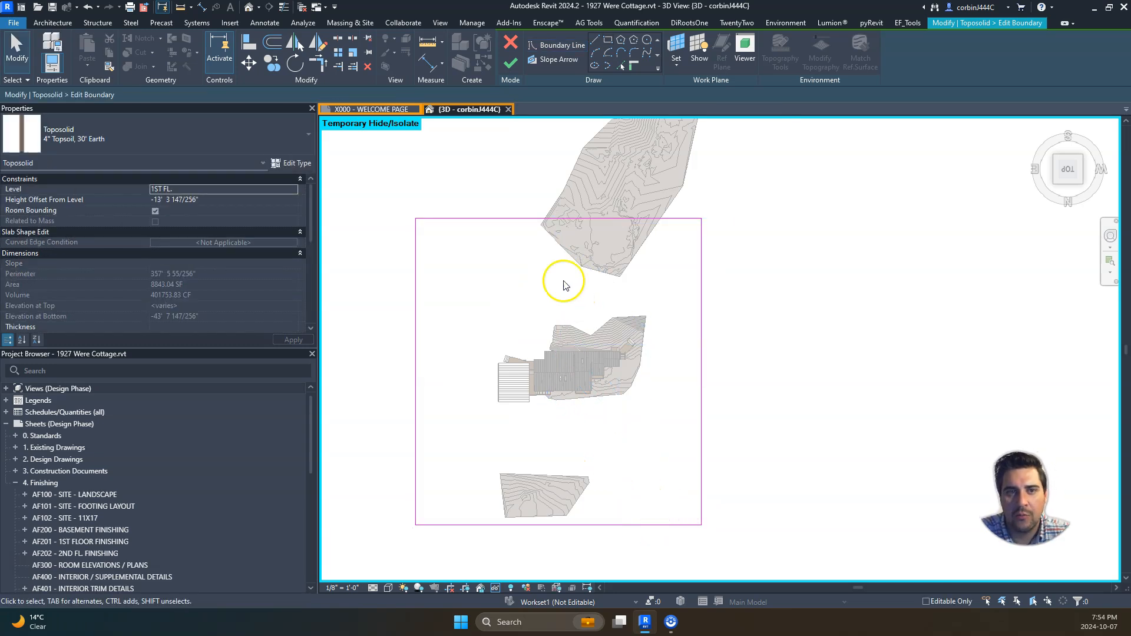
left_click(508, 64)
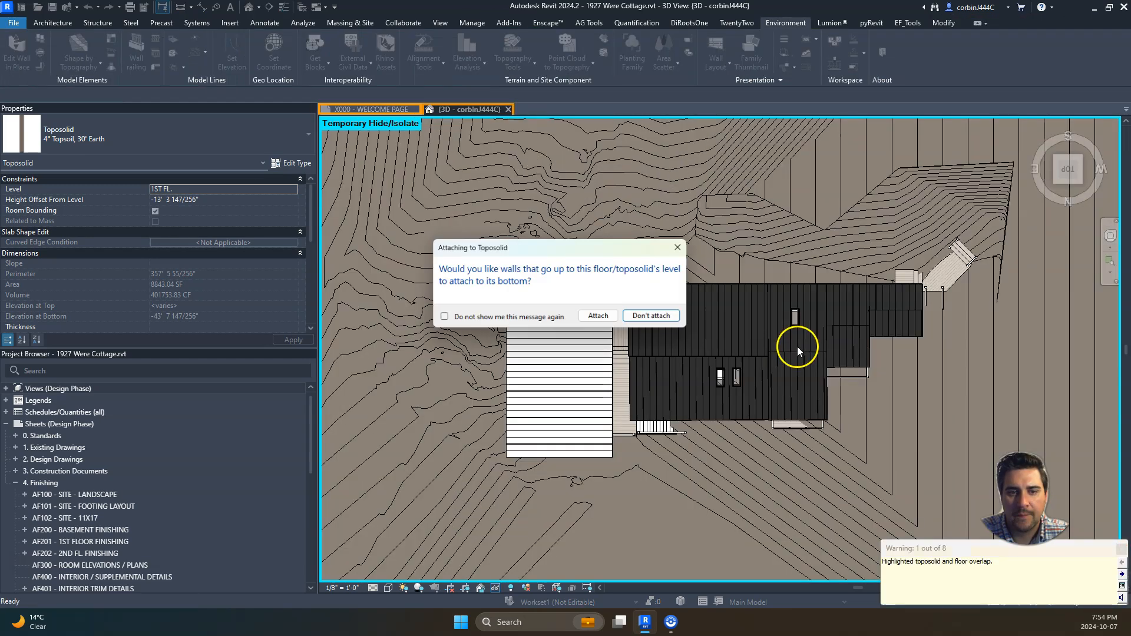
left_click(662, 316)
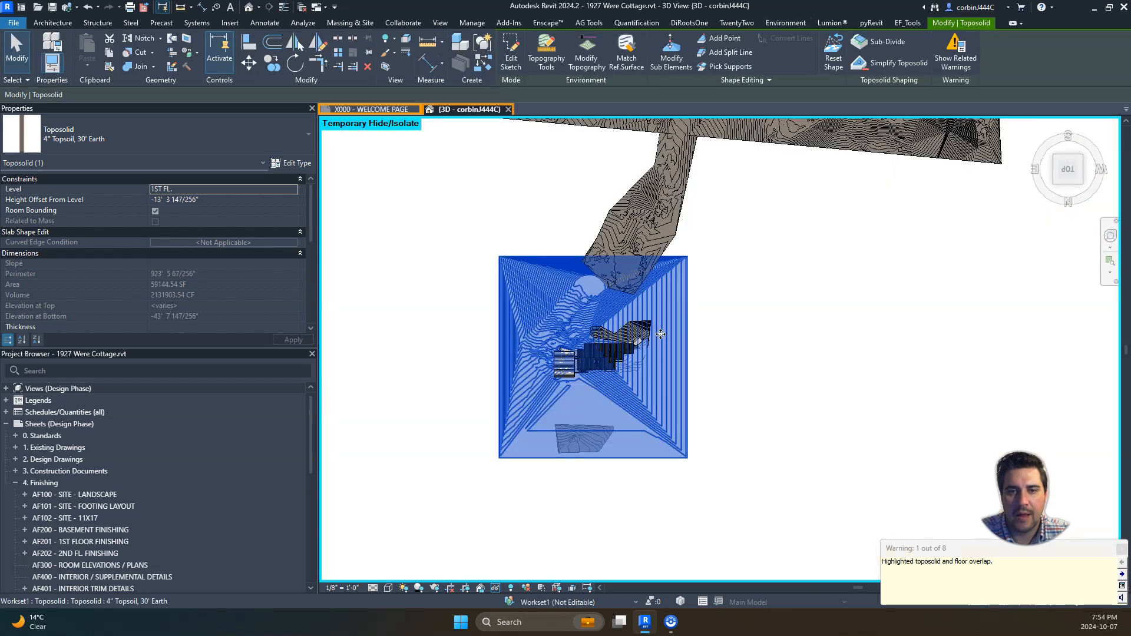
Check the enlarged rectangular toposolid in 3D and synchronize the project with the central model.
middle_click_drag(734, 428, 661, 215, "shift")
scroll(570, 338, "up", 3)
key("Escape")
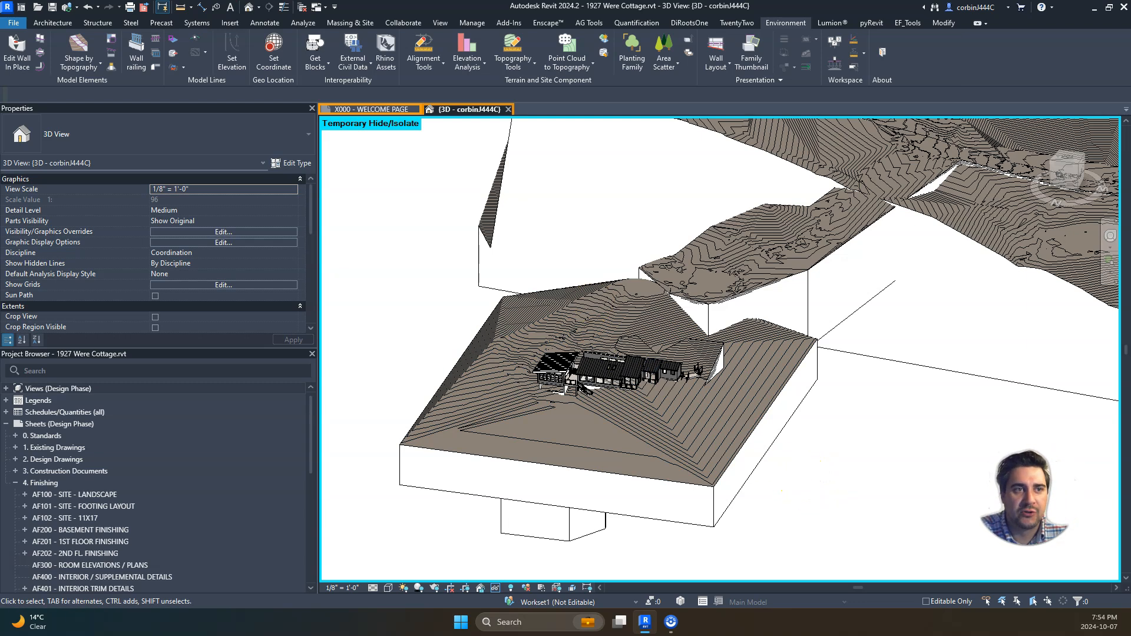
left_click(67, 6)
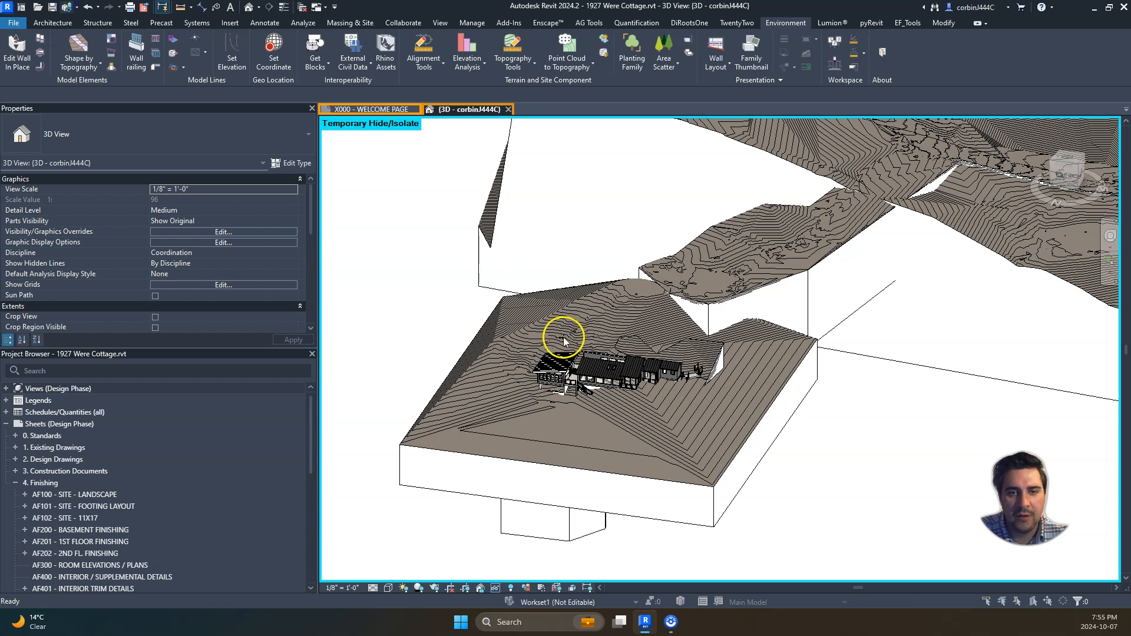
key("Return")
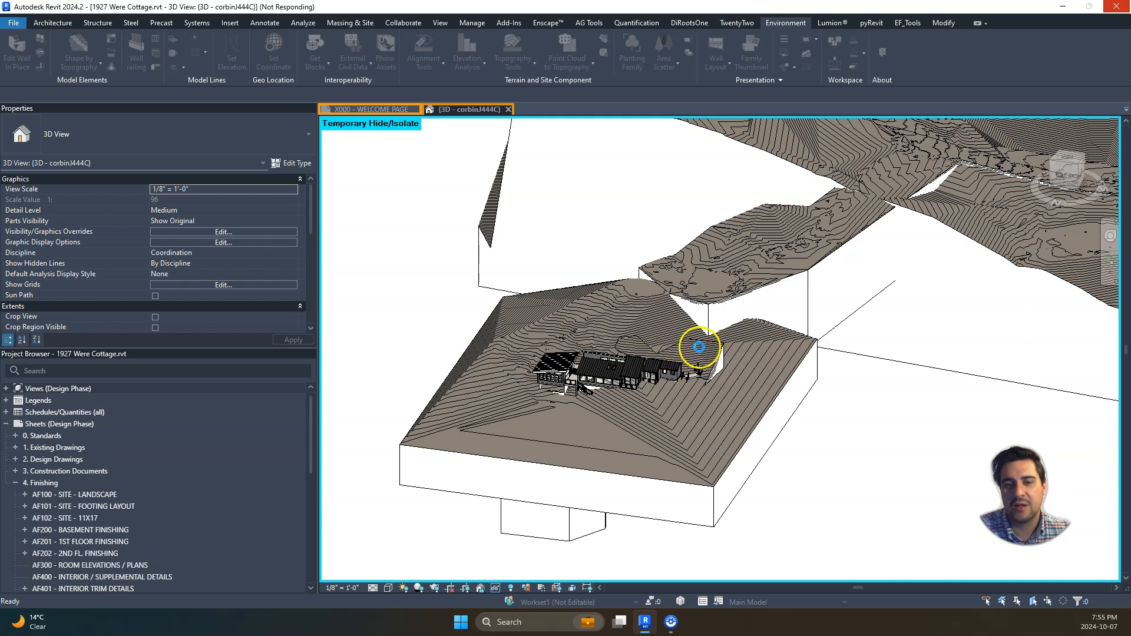
Start the Add Line function of Topography Tools on the enlarged rectangular topsoil toposolid.
scroll(700, 345, "up", 3)
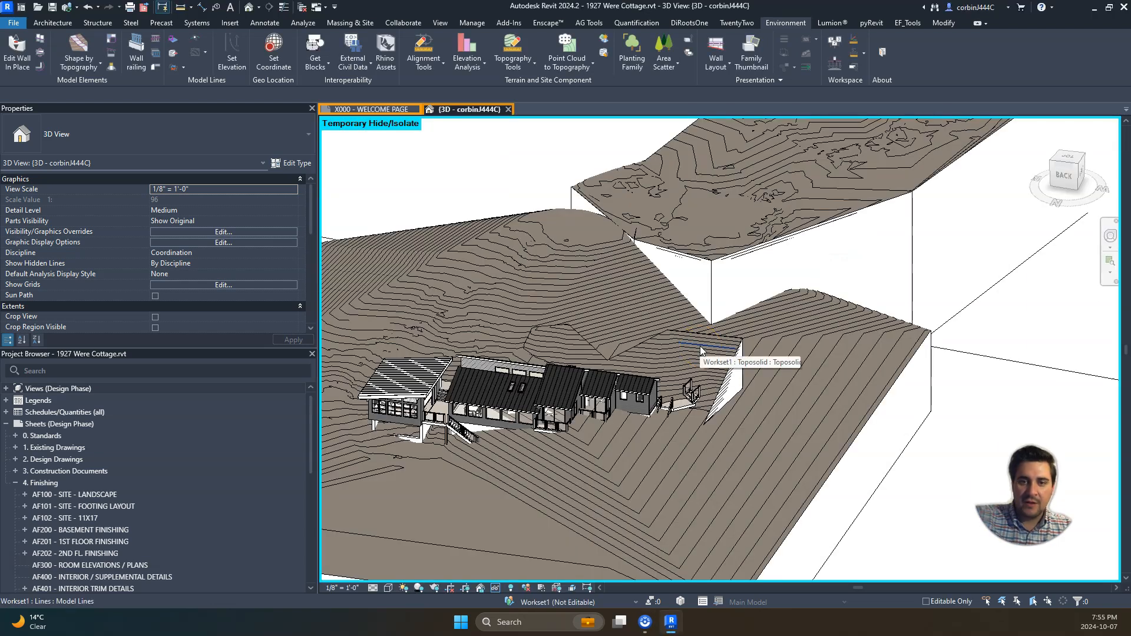
left_click(461, 323)
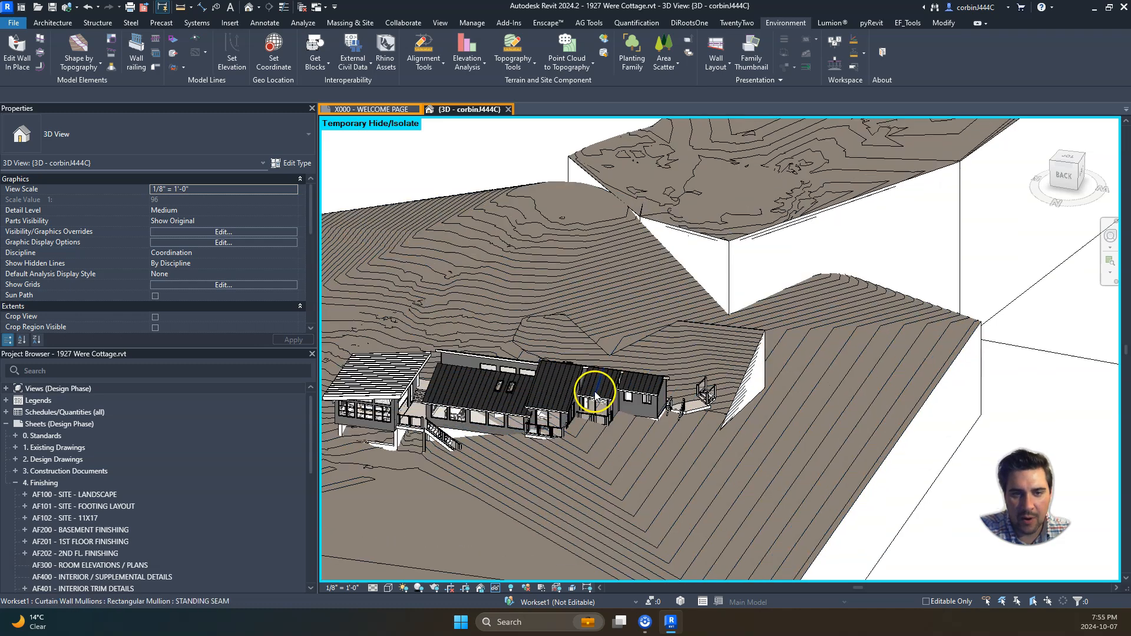
scroll(476, 236, "up", 3)
scroll(477, 238, "down", 3)
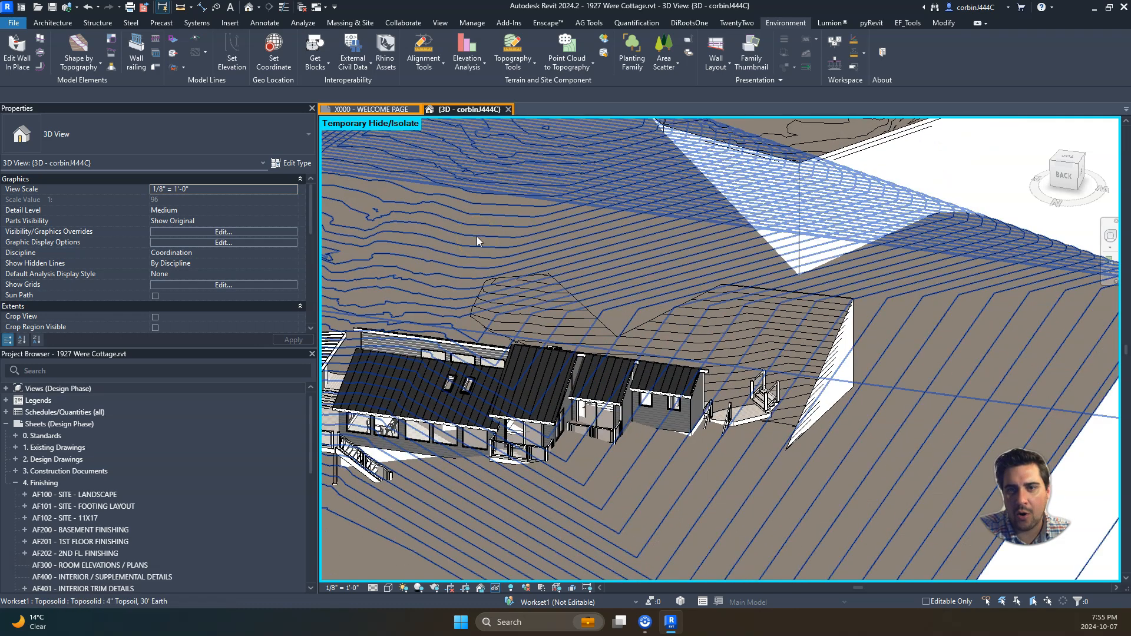
left_click(1042, 303)
scroll(619, 285, "down", 2)
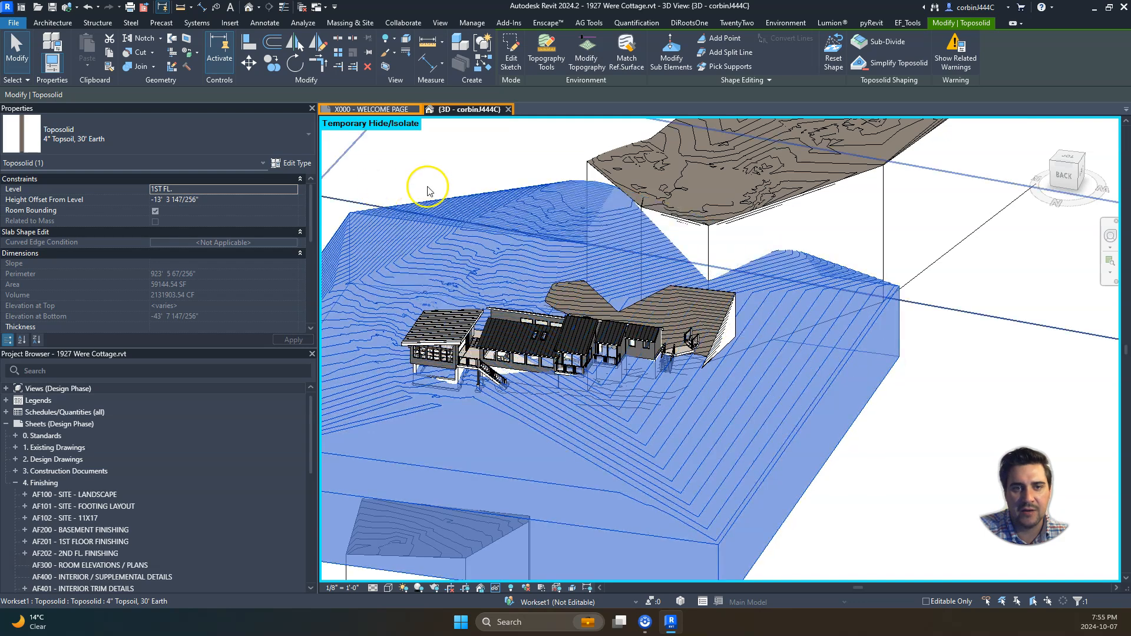
scroll(646, 250, "up", 3)
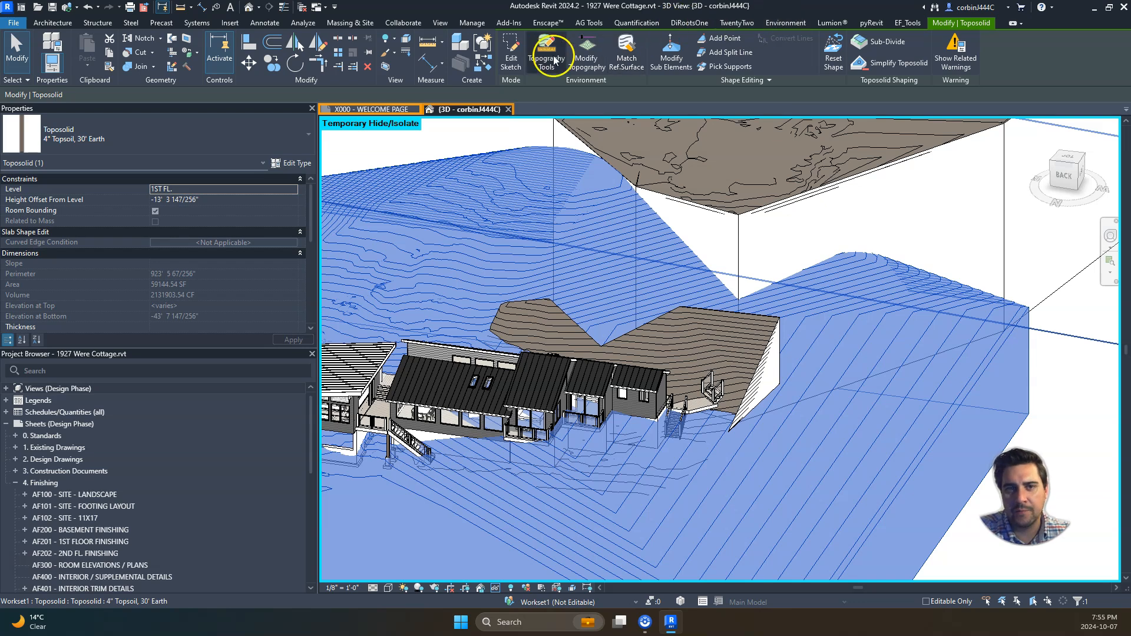
left_click(545, 69)
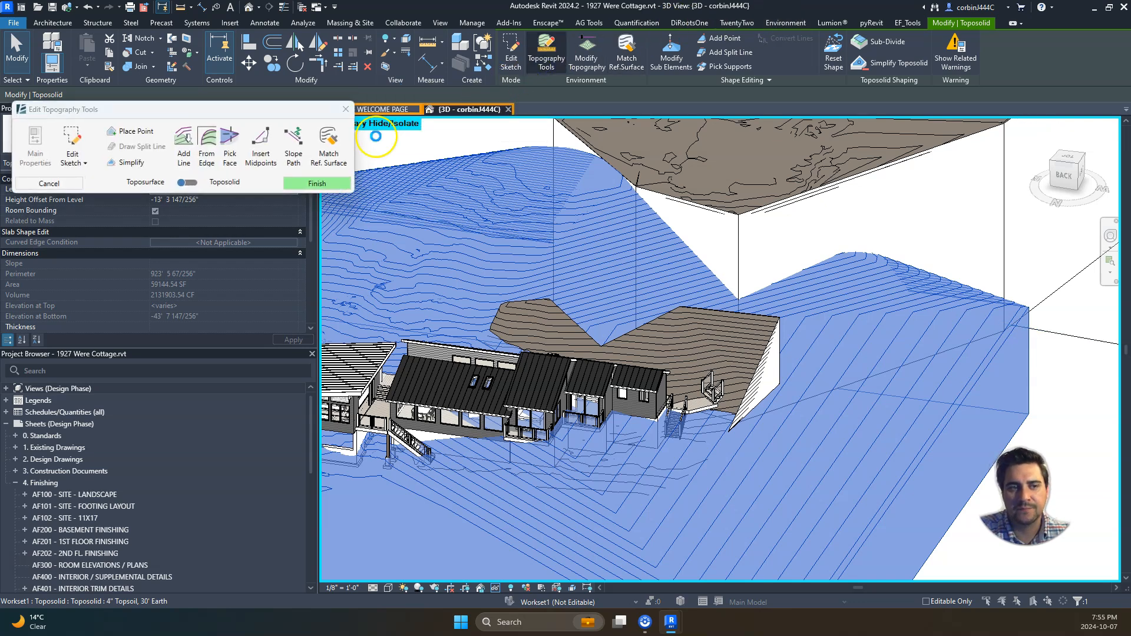
left_click(183, 144)
left_click(183, 143)
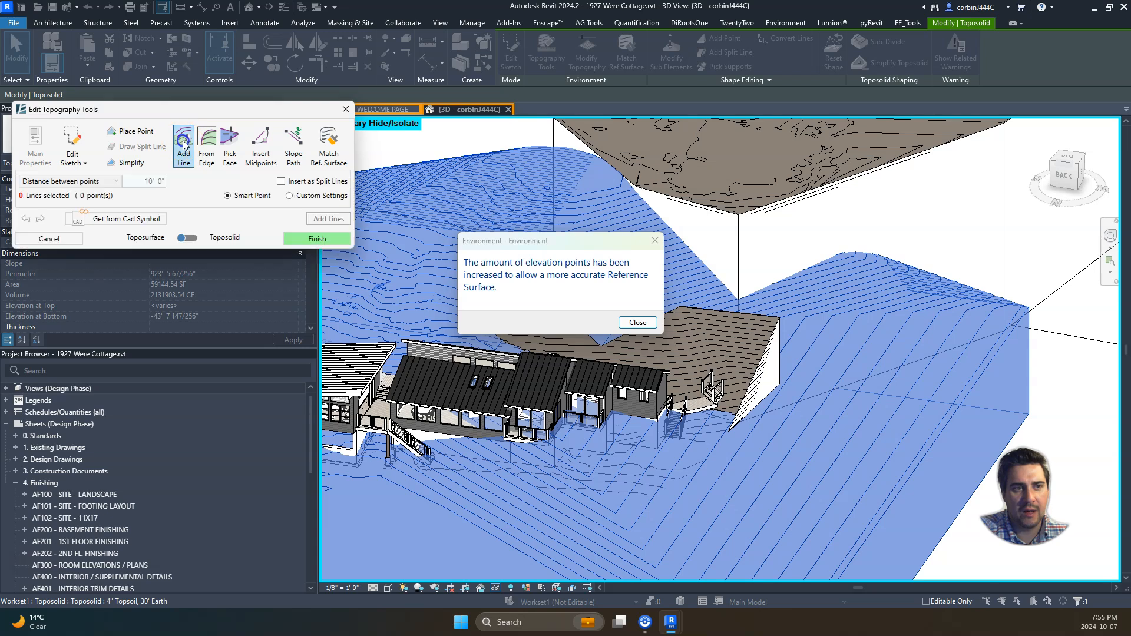
left_click(637, 323)
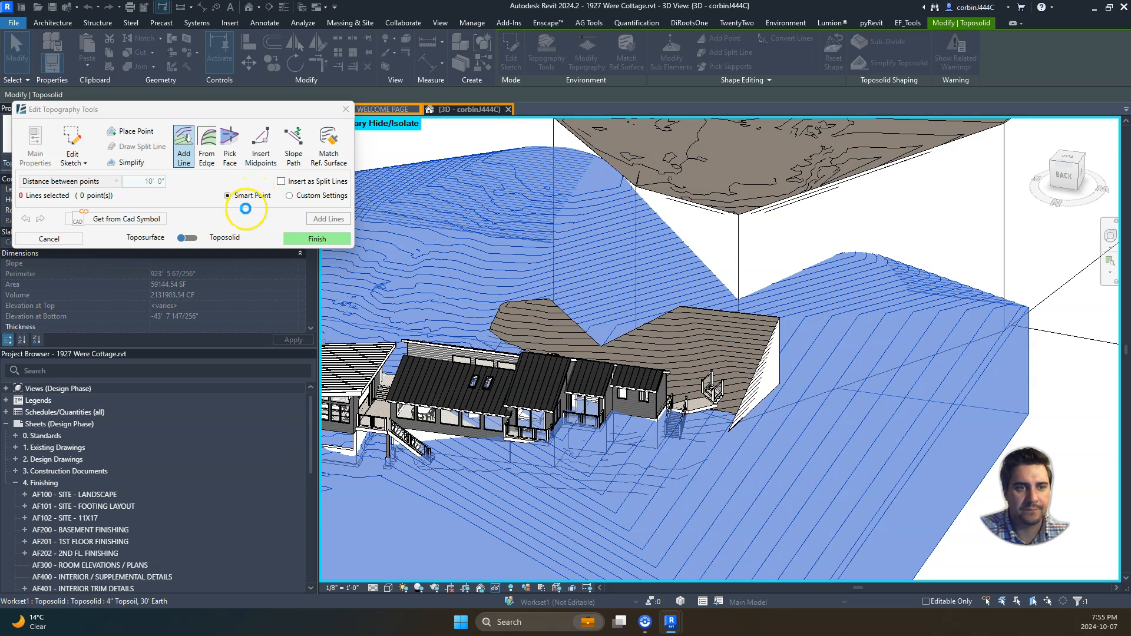
Set the topography tools to Toposolid and add the extracted contour lines around the cottage using Smart Point.
left_click(187, 239)
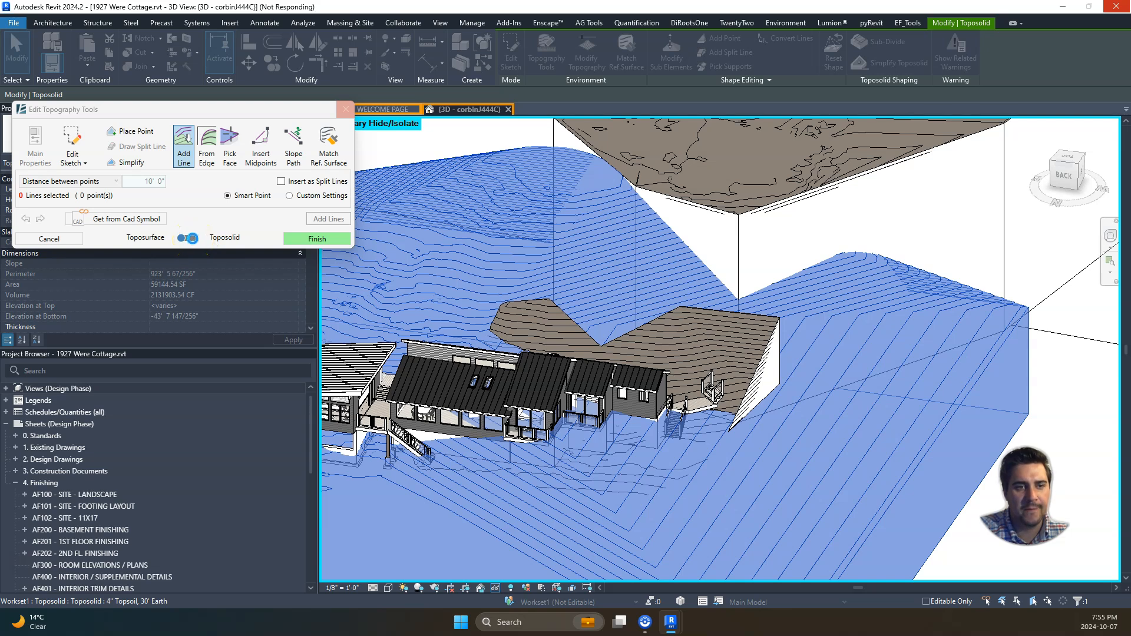
left_click(195, 239)
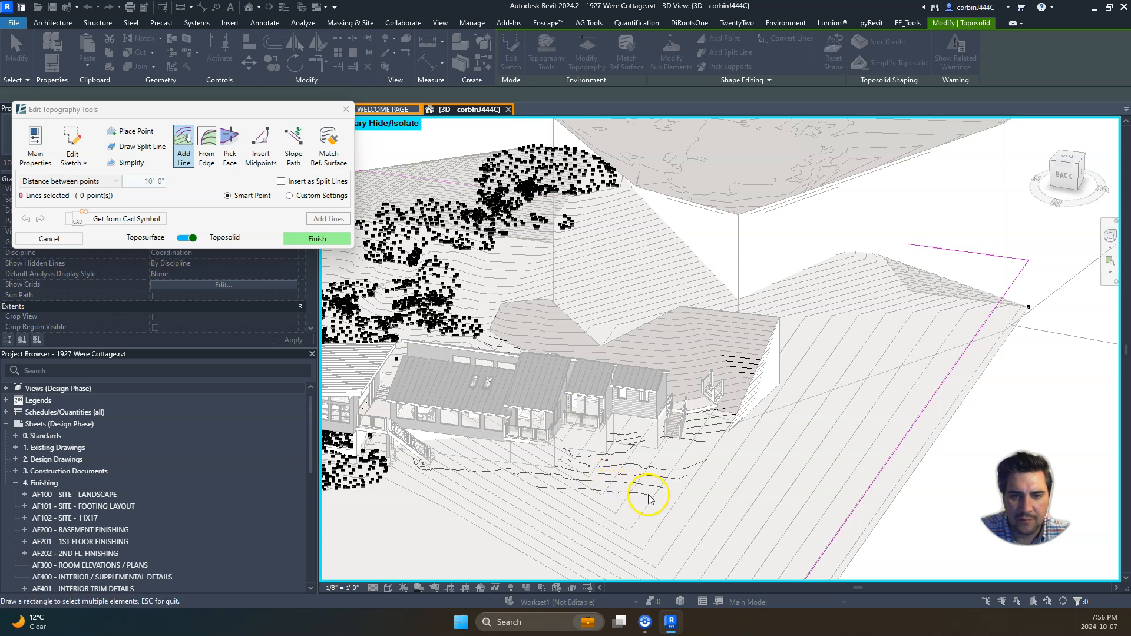
left_click_drag(777, 553, 387, 253)
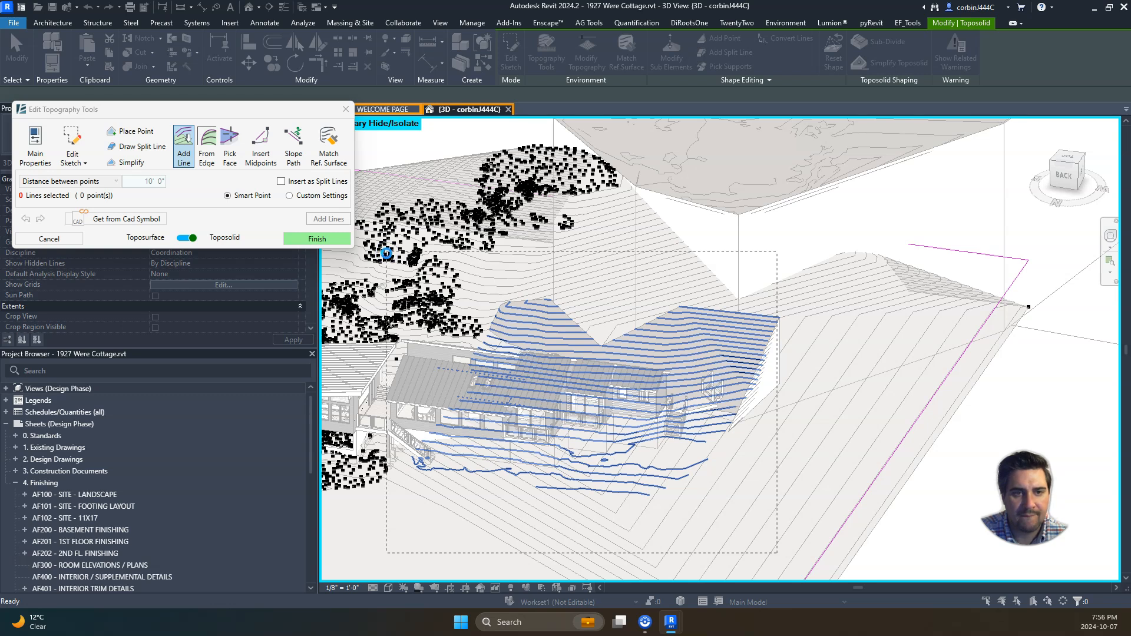
left_click(391, 260)
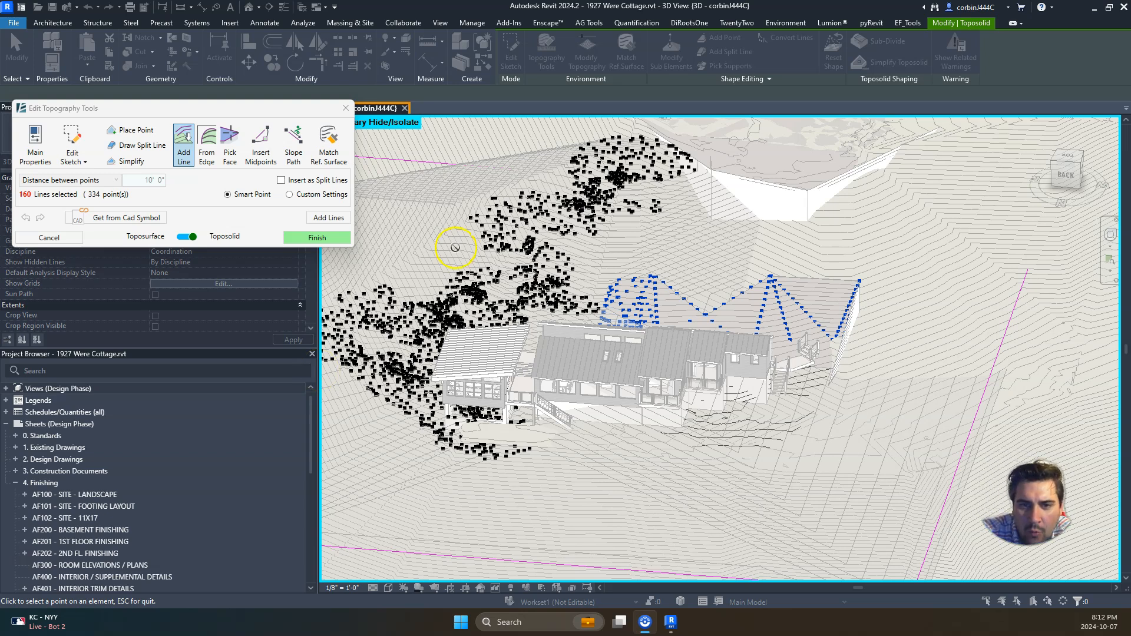
left_click(316, 220)
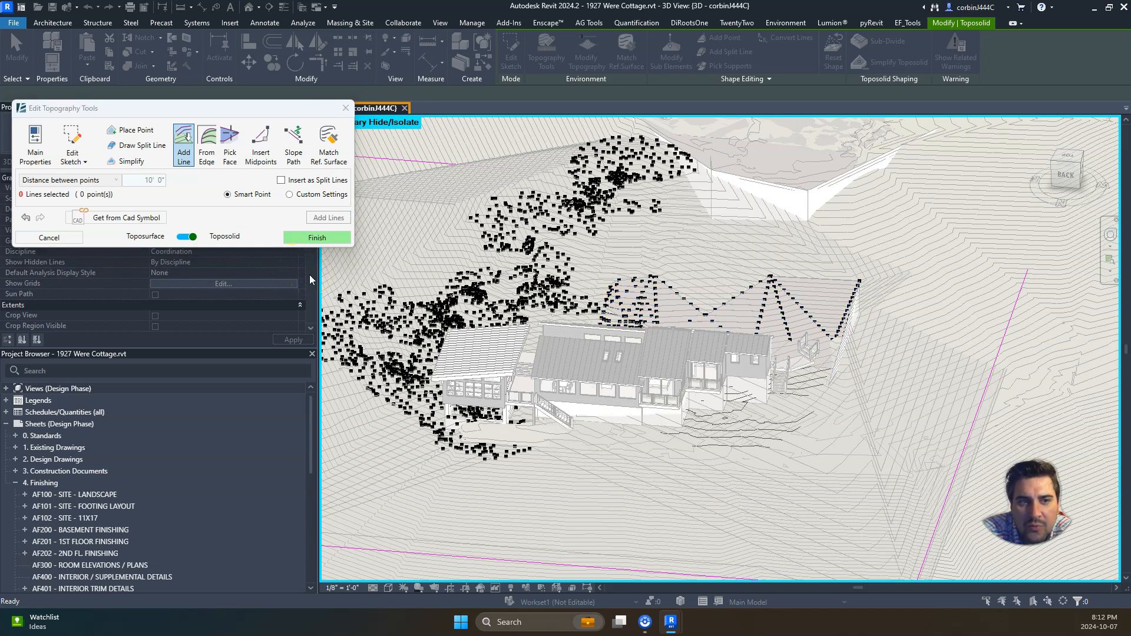
Finish the topography edit and unjoin the elements that conflict with the cut.
left_click(311, 238)
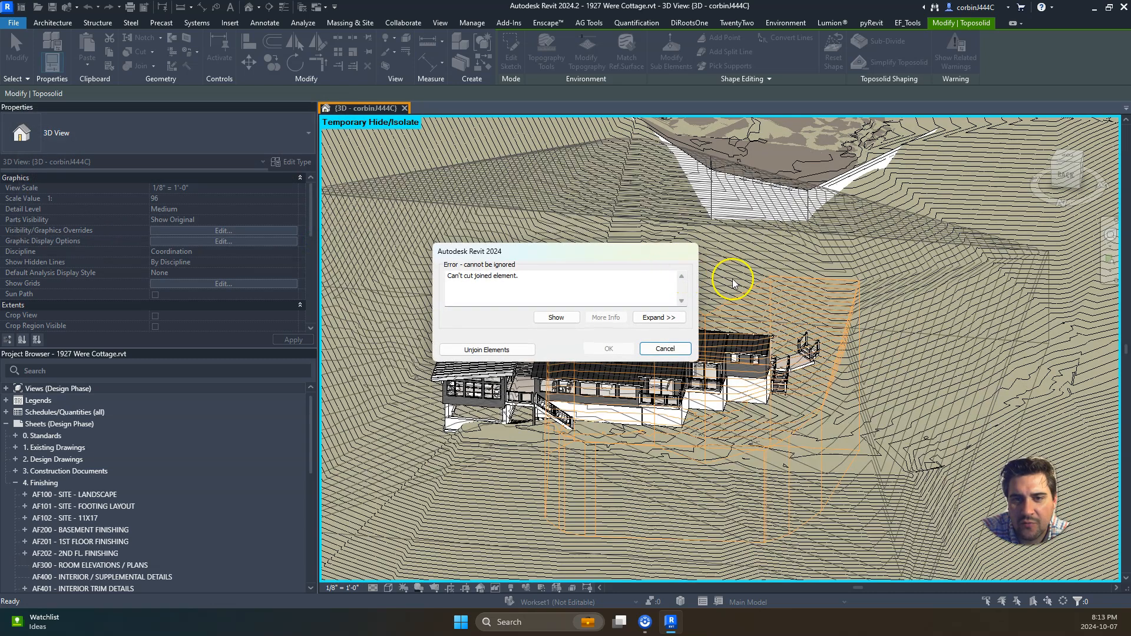
left_click(510, 351)
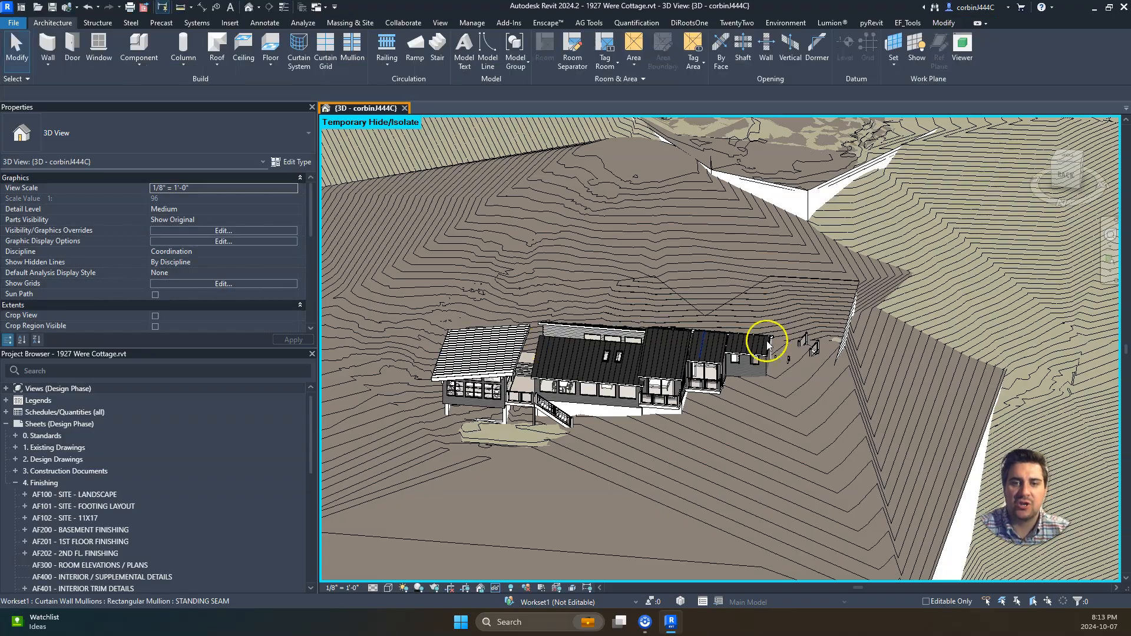
Examine the contours around the cottage from several angles and undo the last change to the topsoil toposolid.
left_click_drag(784, 337, 651, 394, "shift")
middle_click_drag(651, 394, 715, 345, "shift")
scroll(725, 339, "down", 2)
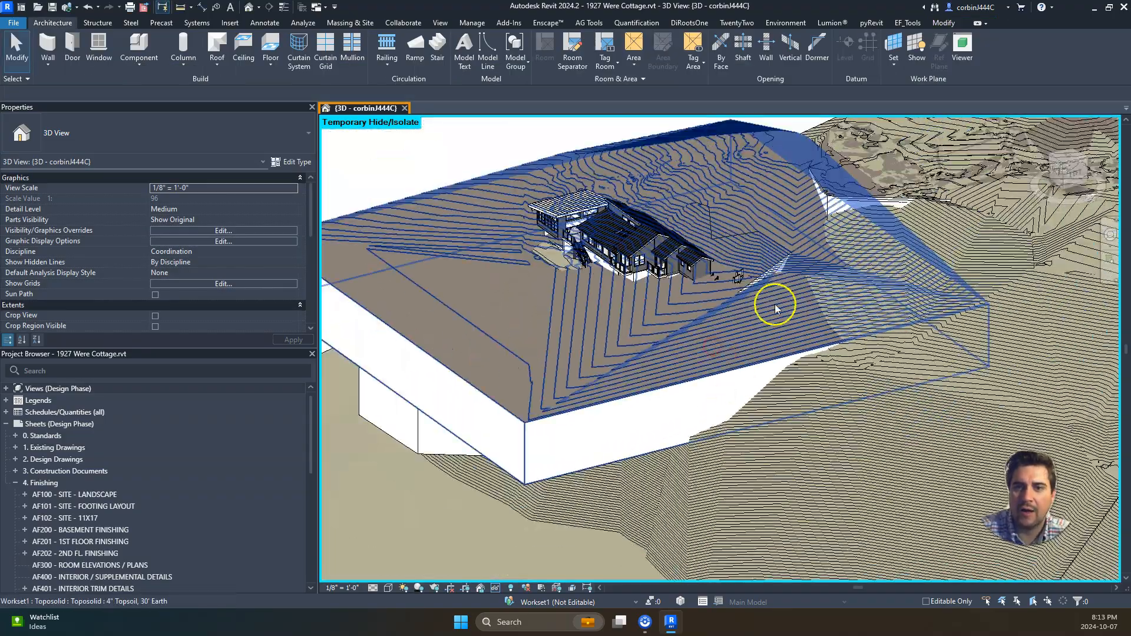
scroll(740, 245, "up", 4)
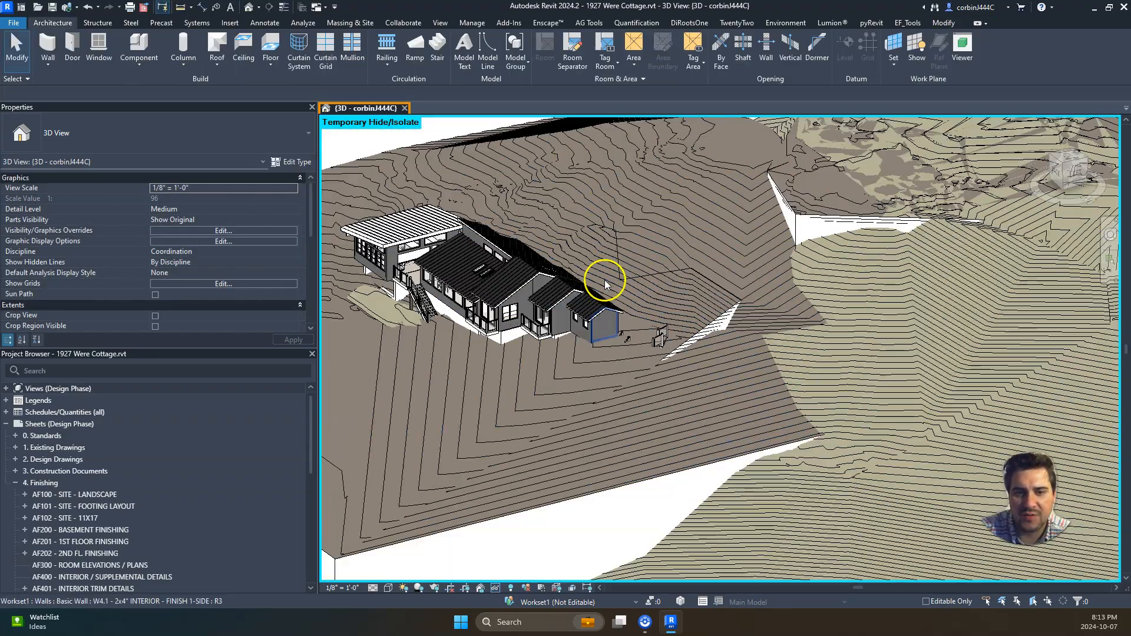
left_click(460, 394)
middle_click_drag(459, 394, 629, 457, "shift")
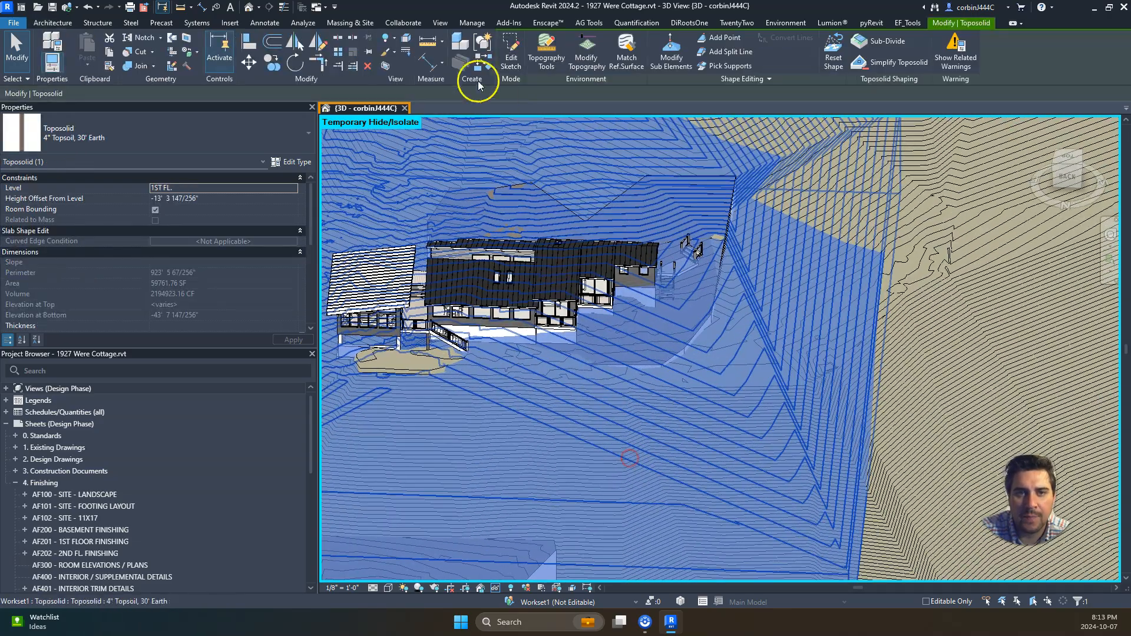
left_click(87, 7)
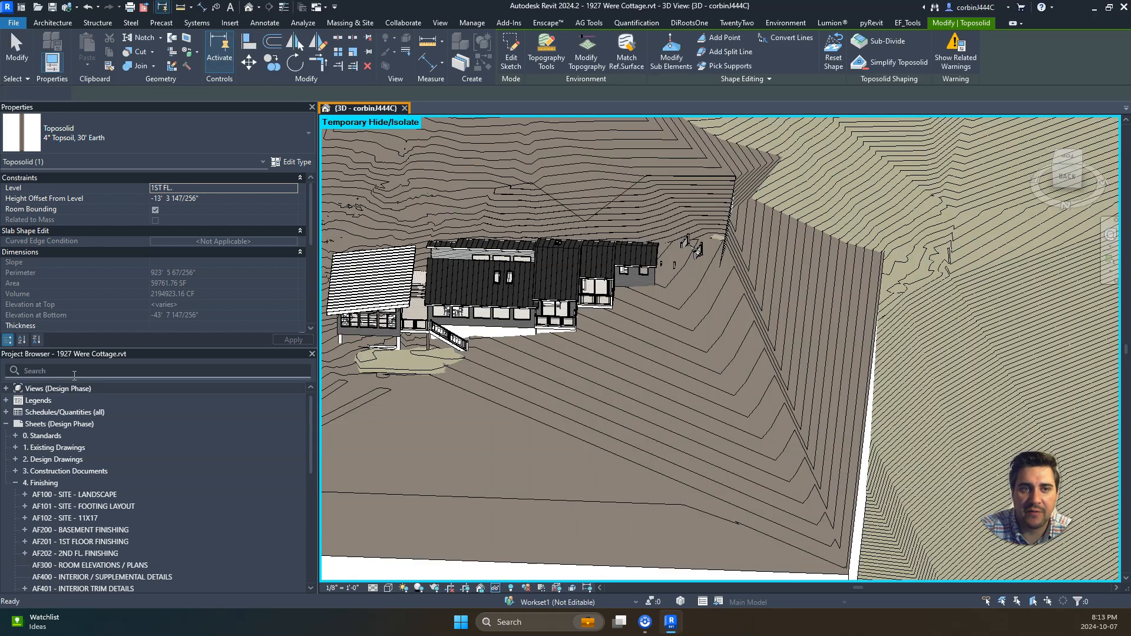
Start Modify Topography on the enlarged topsoil toposolid and activate the Add Line function.
left_click(767, 262)
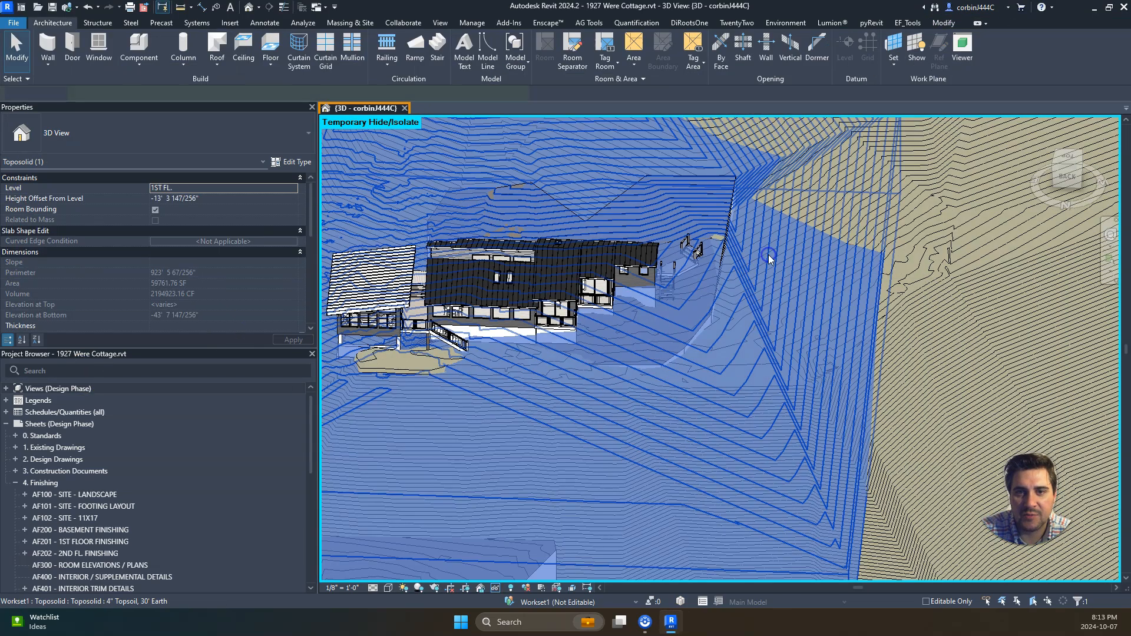
left_click(581, 59)
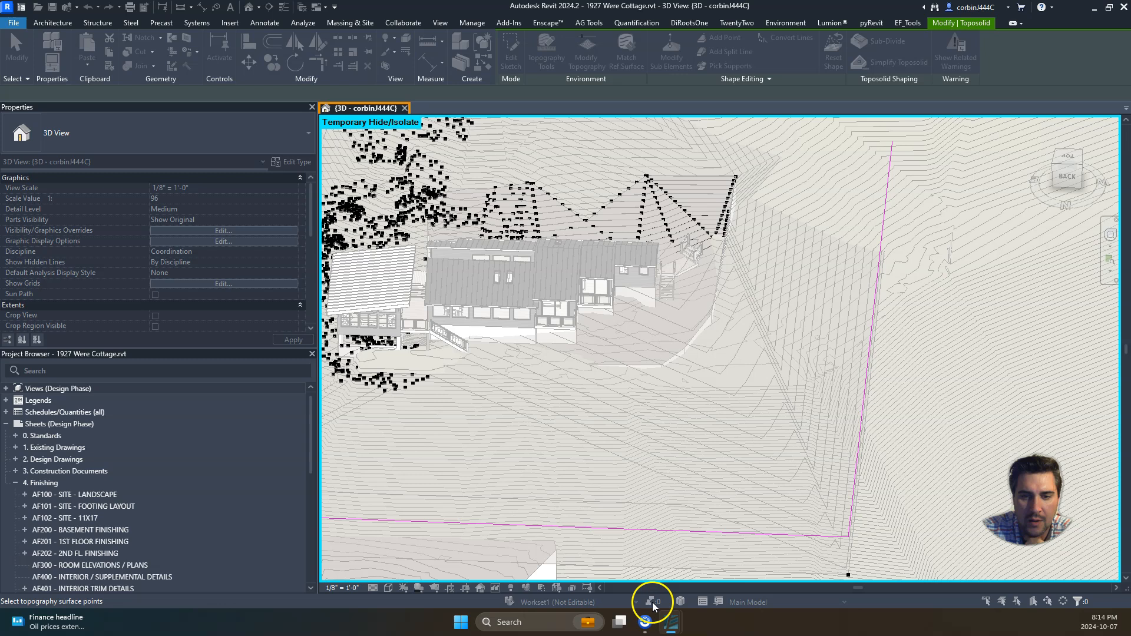
mouse_move(645, 622)
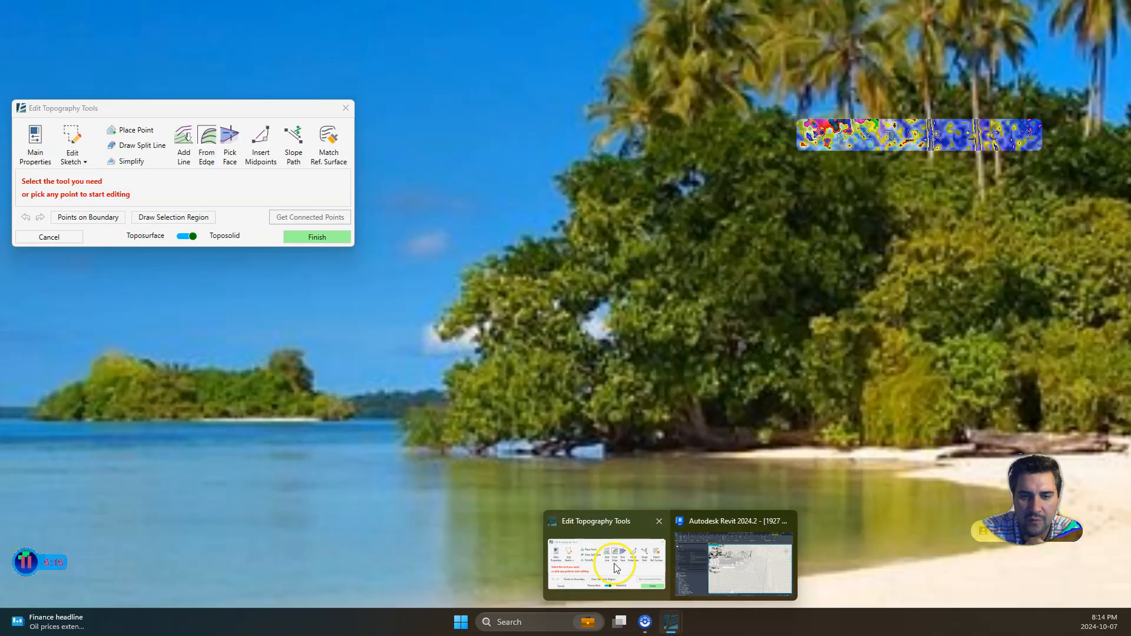
left_click(614, 559)
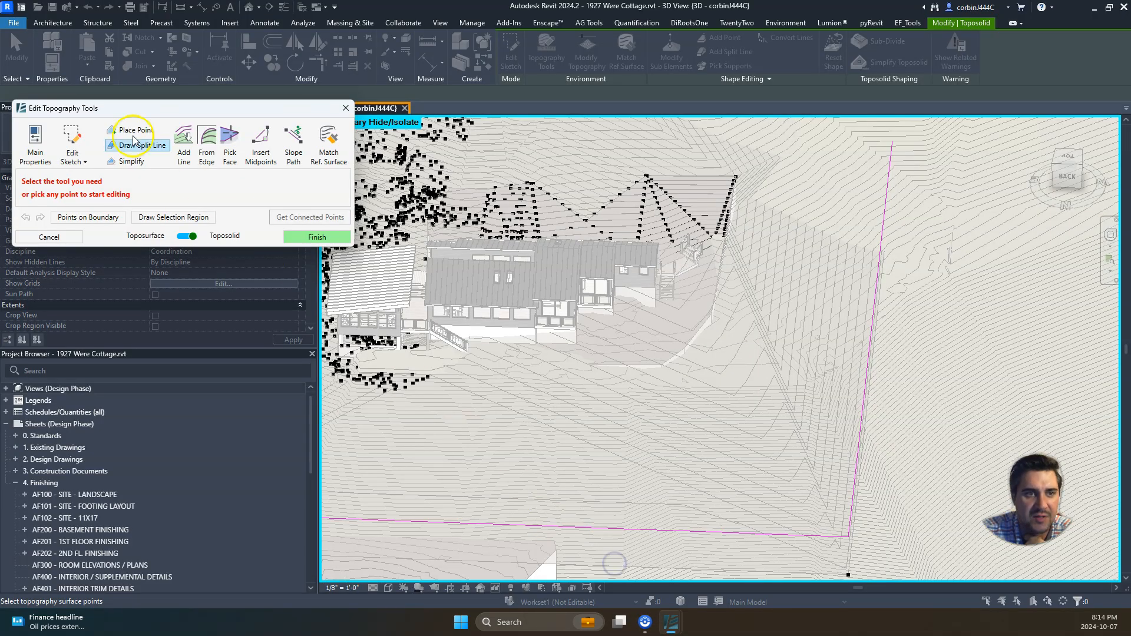
left_click(184, 144)
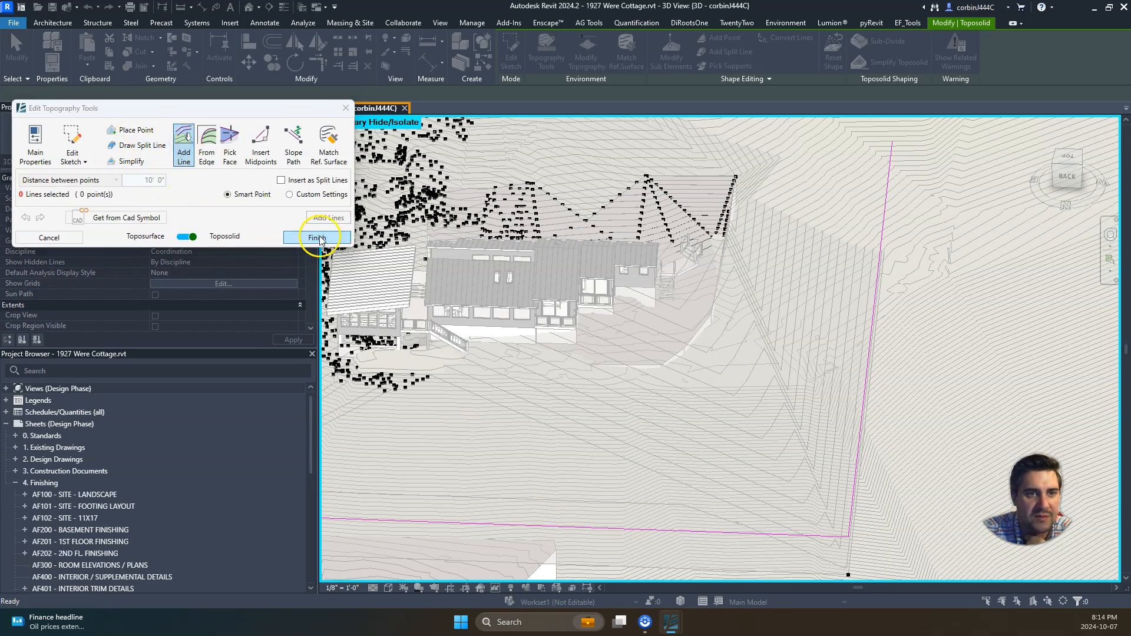
Add the remaining contour lines on the downhill side of the cottage using Smart Point and finish the topography edit.
left_click_drag(451, 279, 768, 413)
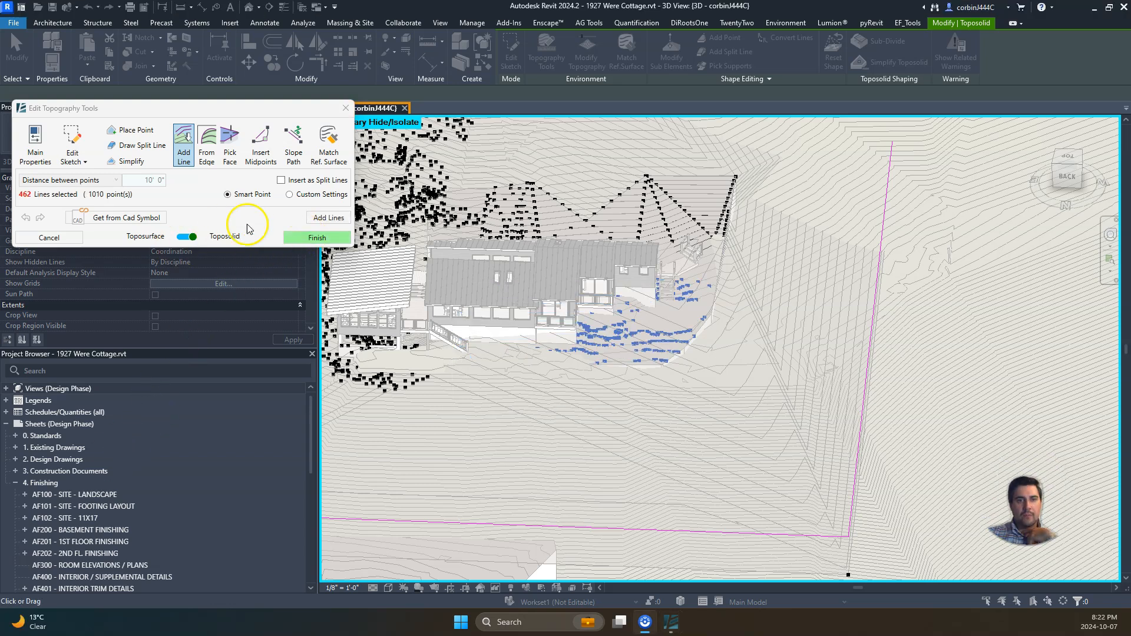
left_click(318, 218)
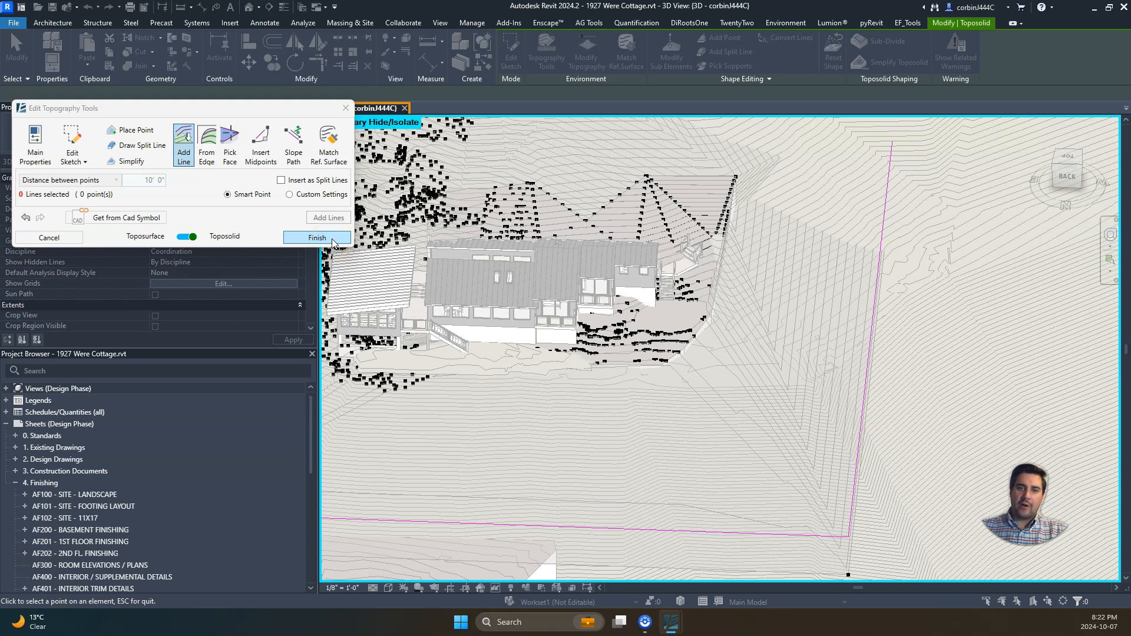
left_click(316, 238)
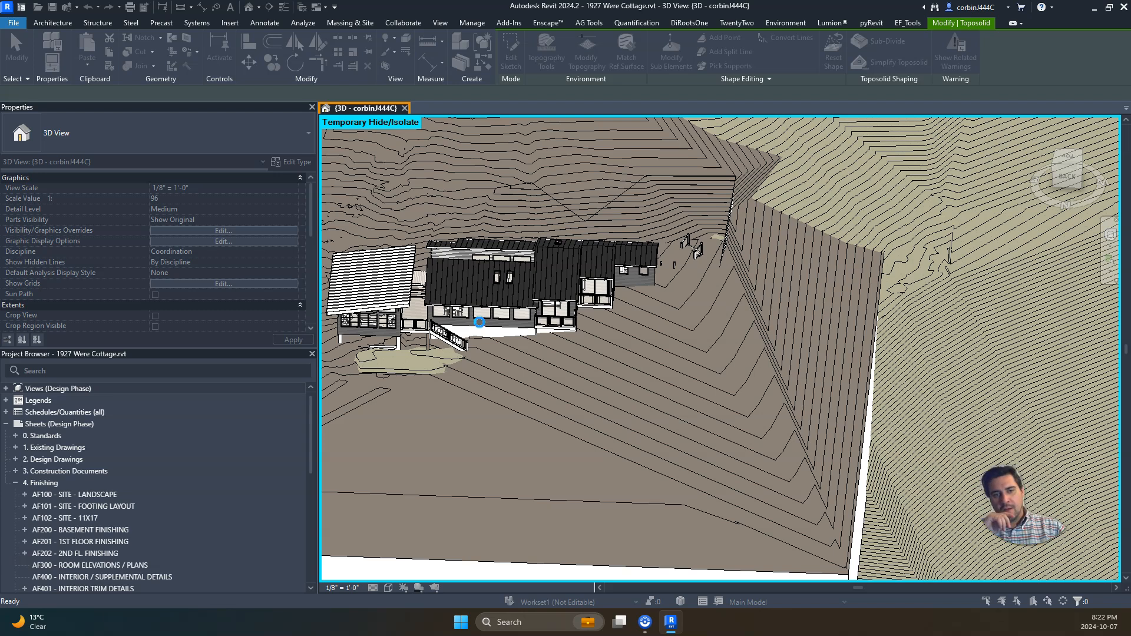
left_click(480, 322)
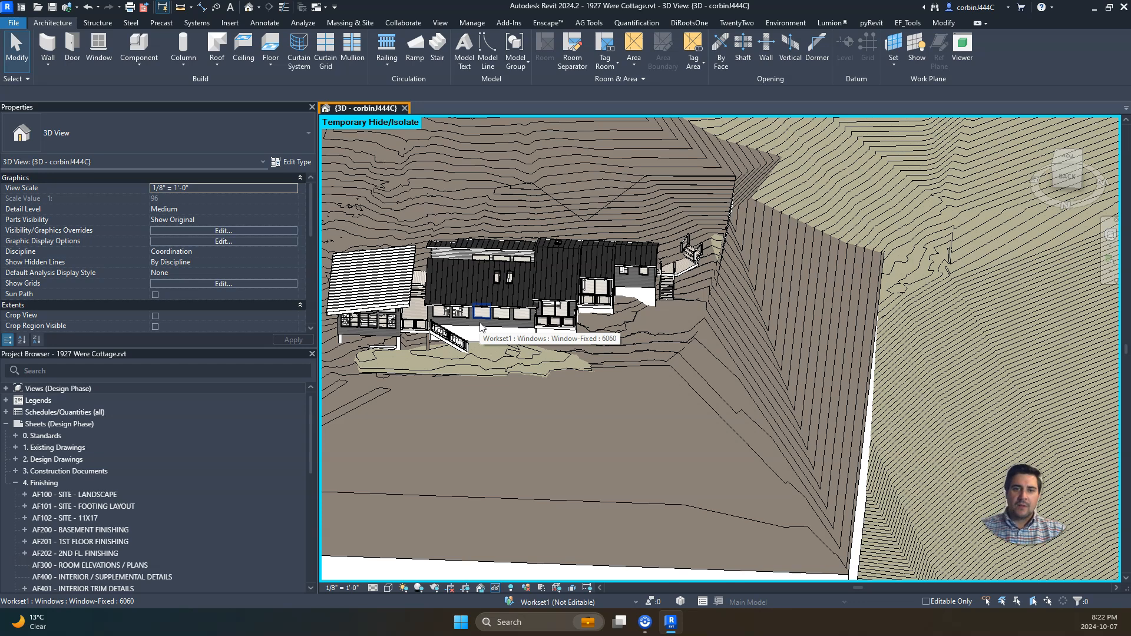
Examine the updated topsoil toposolid and how it meets the surrounding sand and topsoil terrain in 3D.
scroll(606, 252, "down", 3)
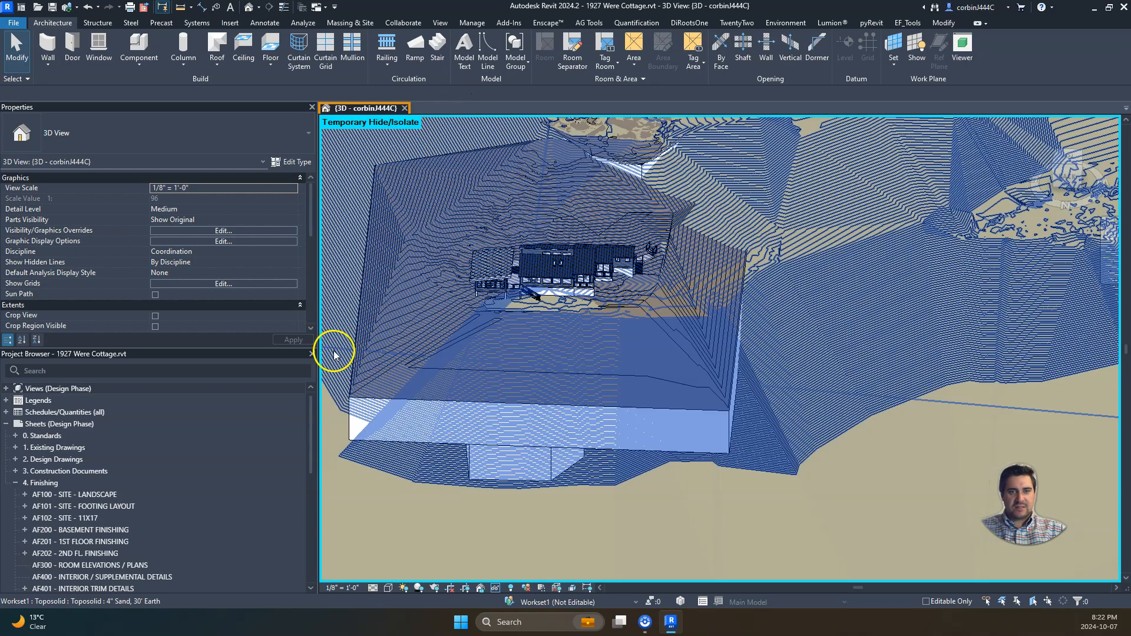
scroll(569, 480, "down", 3)
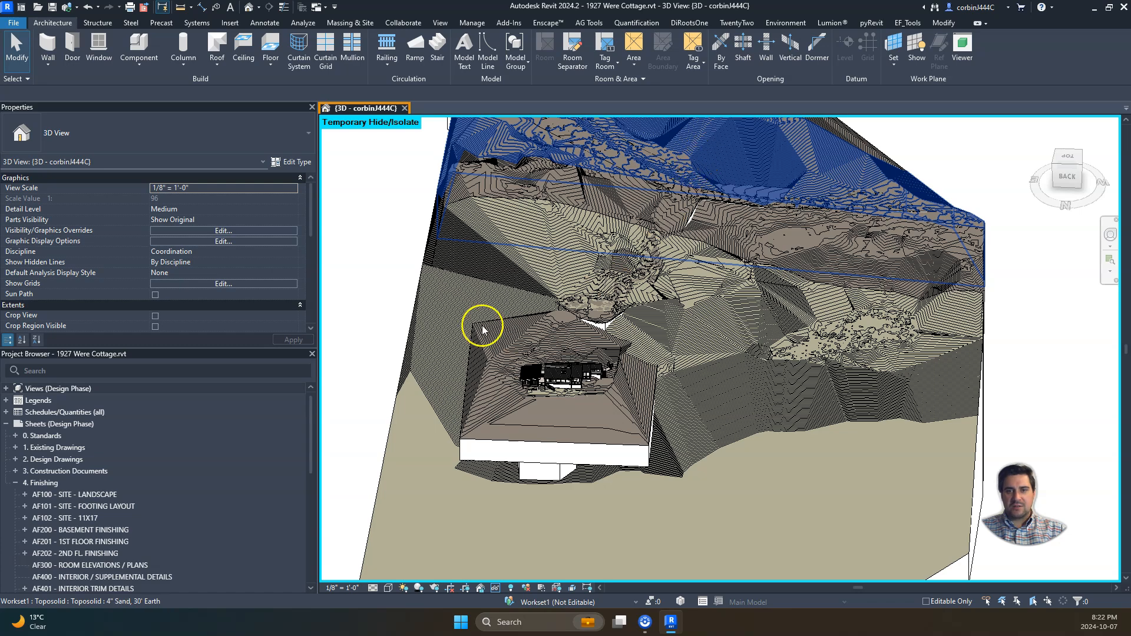
scroll(556, 309, "up", 4)
scroll(662, 248, "down", 4)
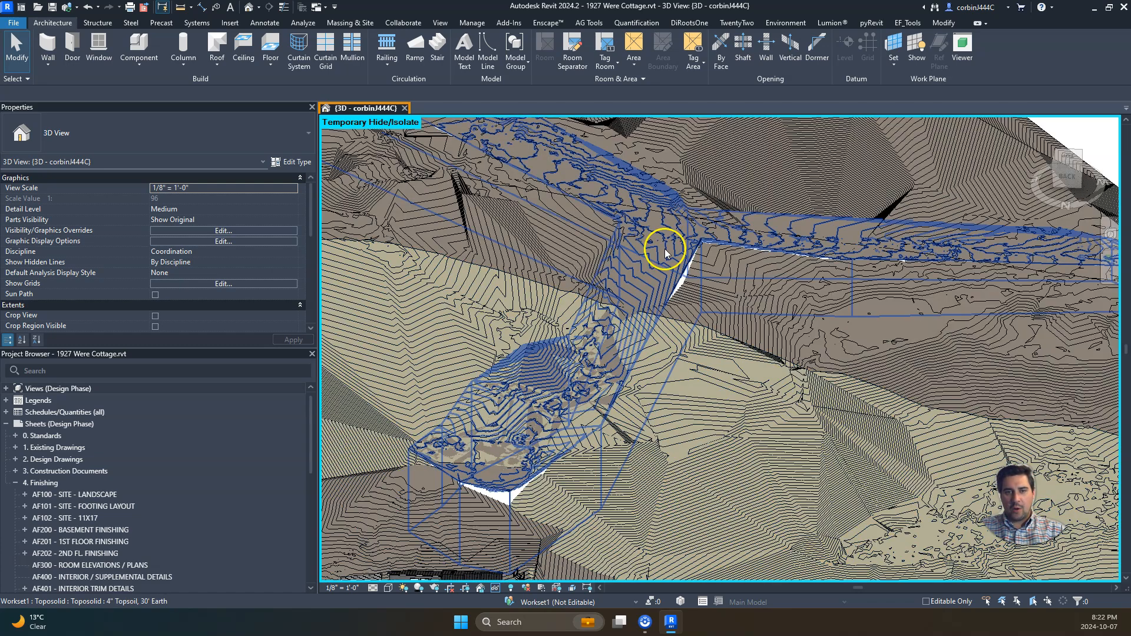
scroll(596, 296, "up", 2)
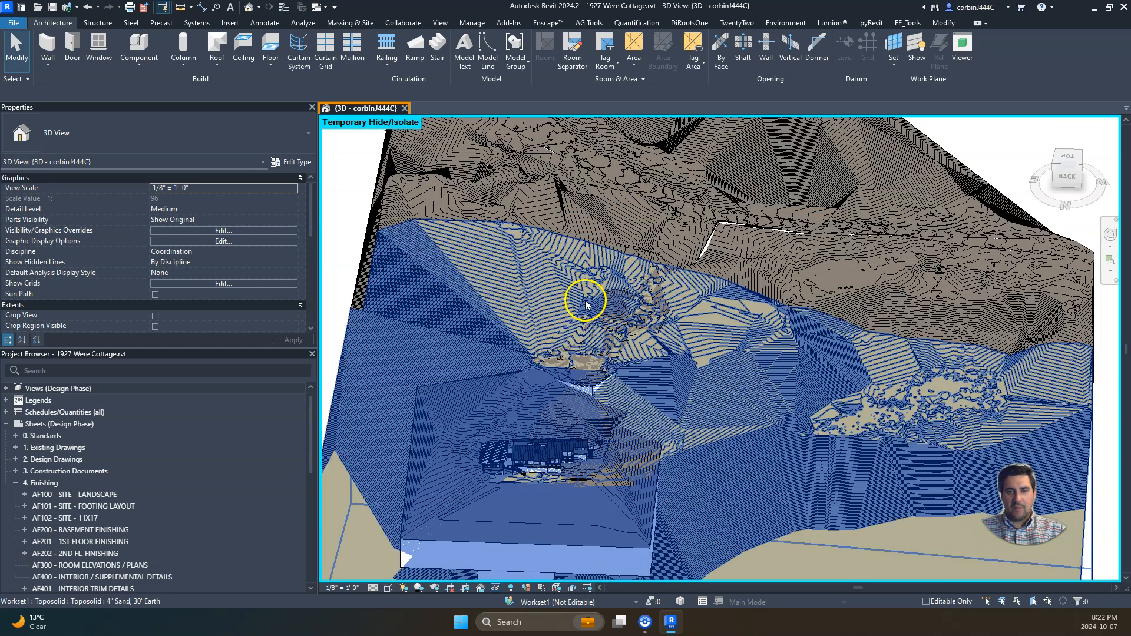